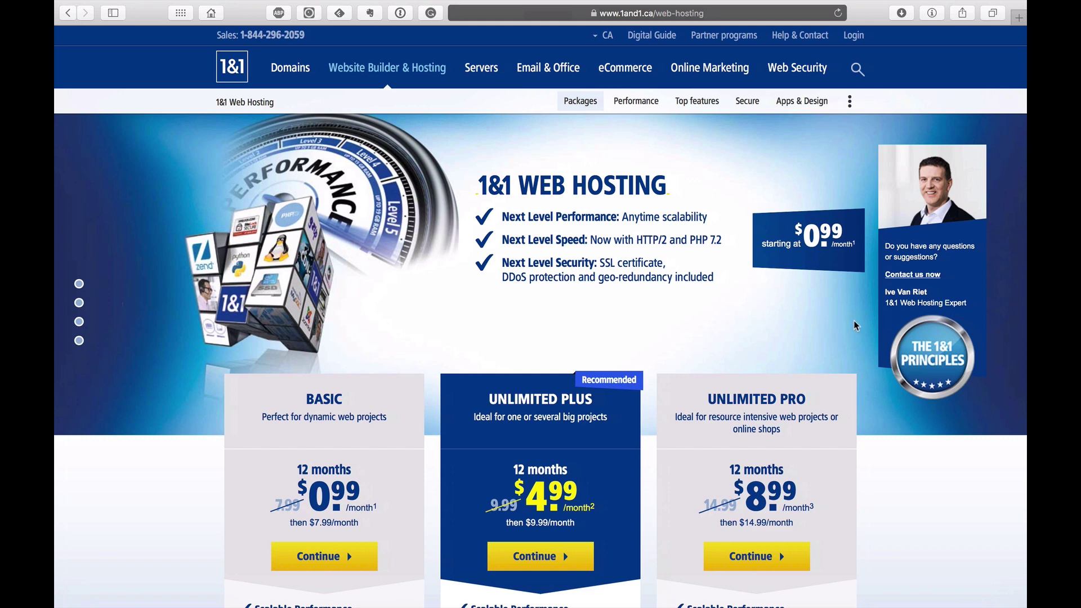
Step: Compare the three hosting packages and select the Basic plan at $0.99/month
scroll(872, 357, "down", 5)
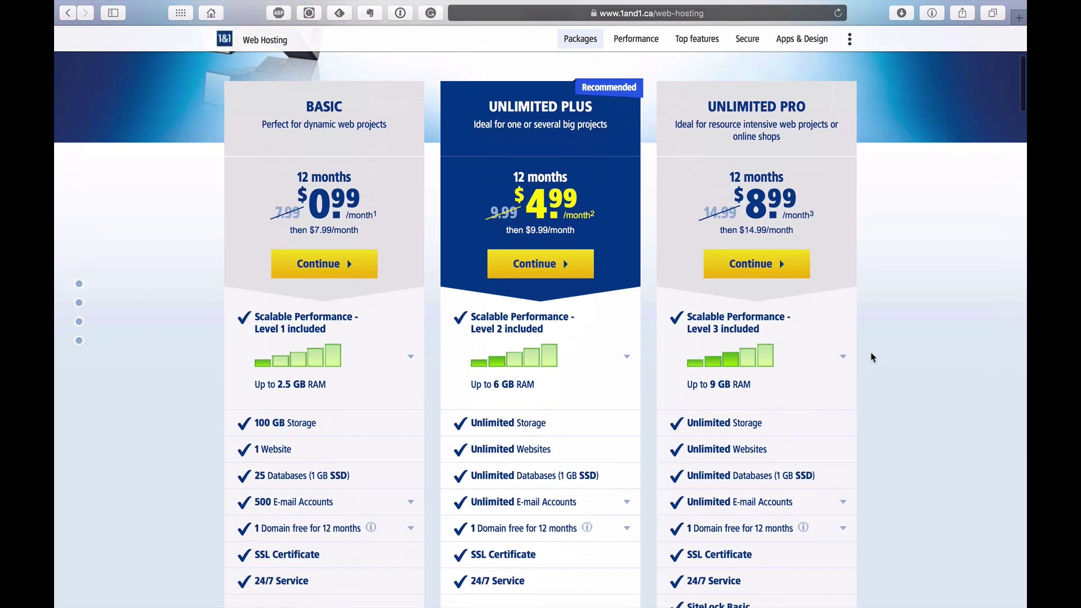
scroll(873, 265, "down", 2)
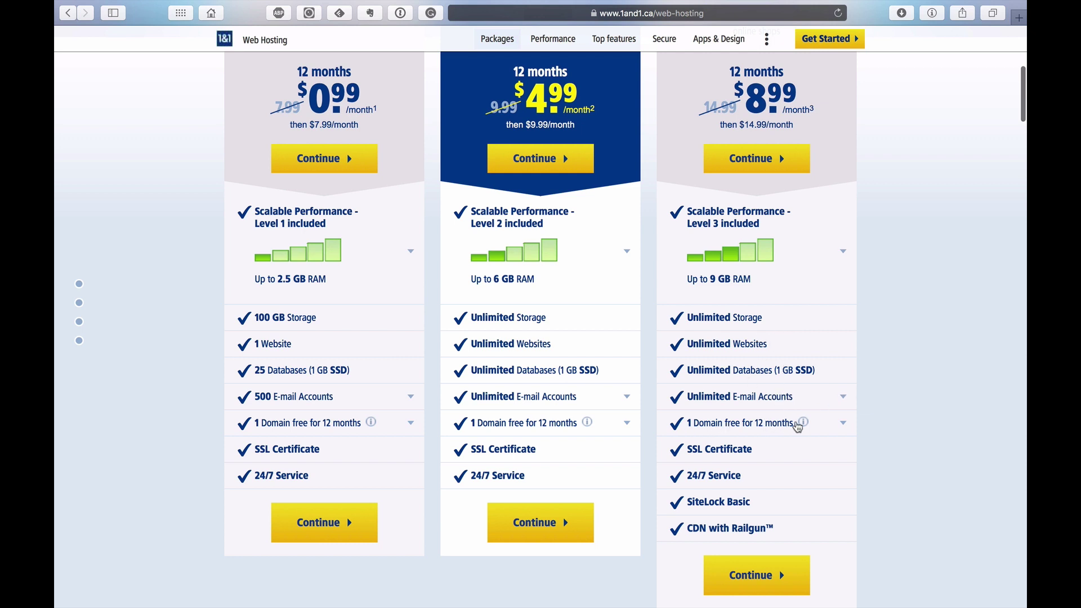
mouse_move(798, 426)
scroll(795, 528, "up", 5)
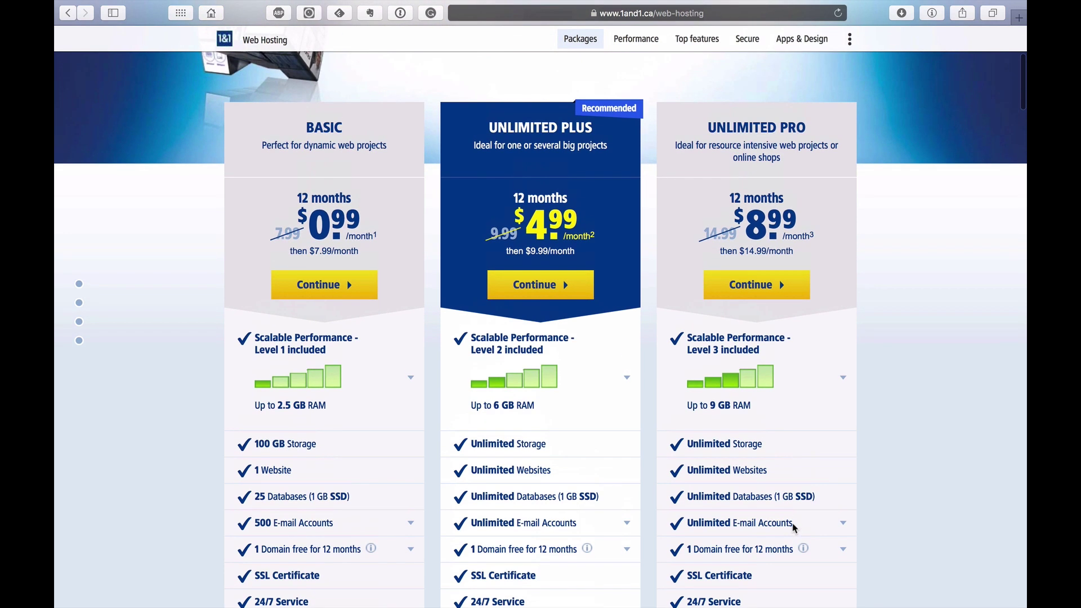
scroll(795, 528, "up", 7)
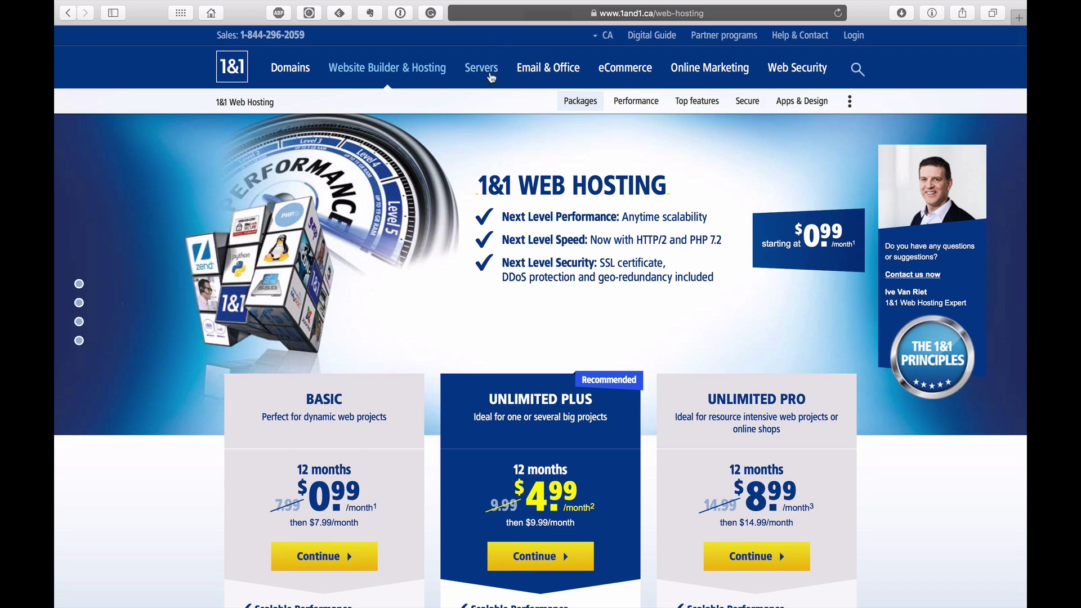
mouse_move(484, 73)
scroll(379, 365, "down", 6)
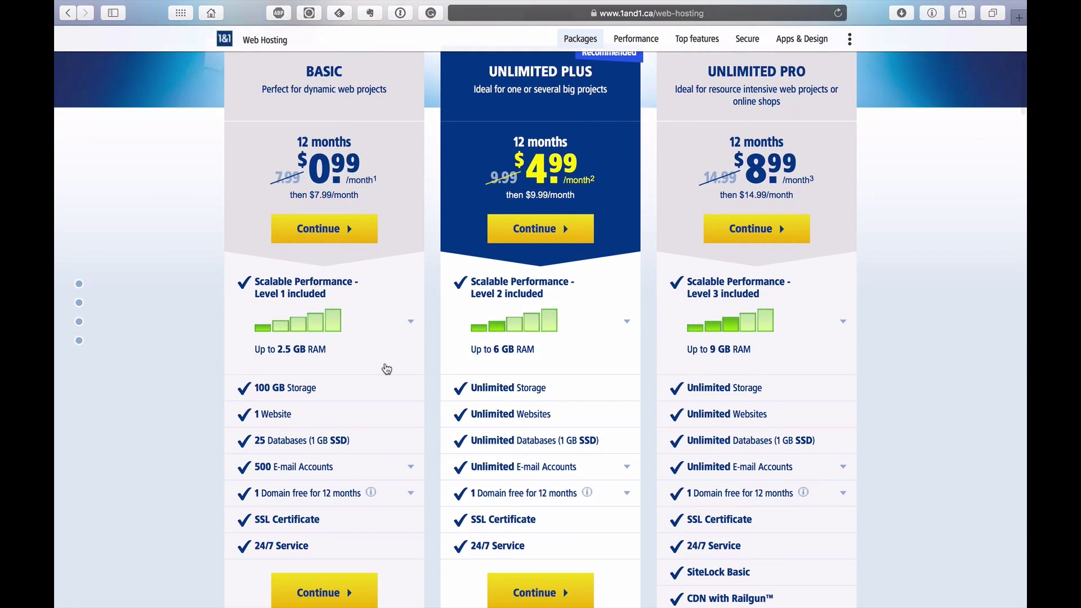
left_click(334, 233)
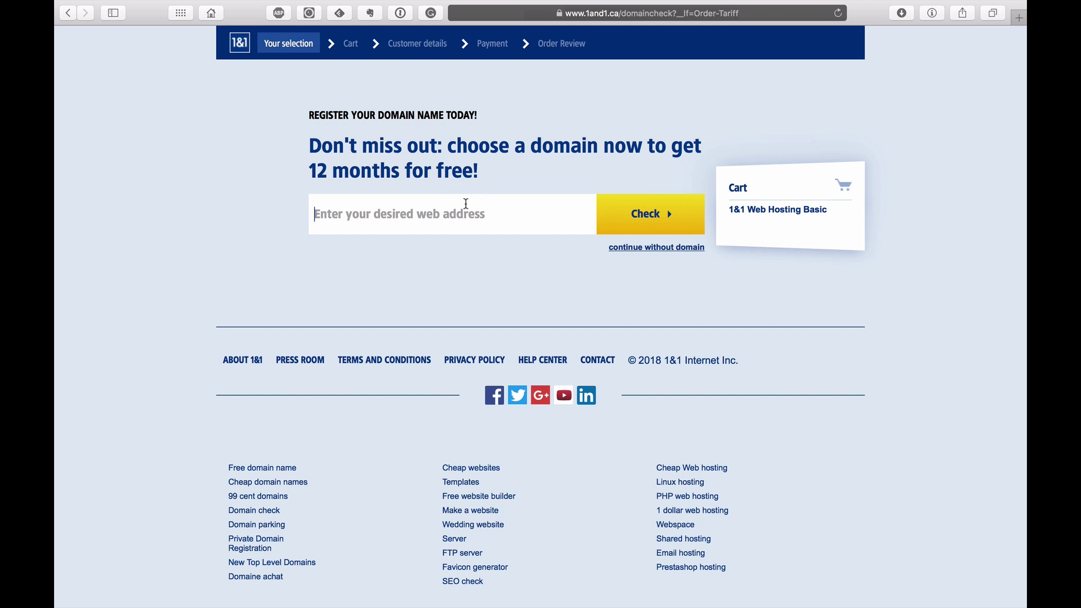
Step: Paste bluzaand, add .com, confirm the domain is available, and add it to the cart
right_click(424, 214)
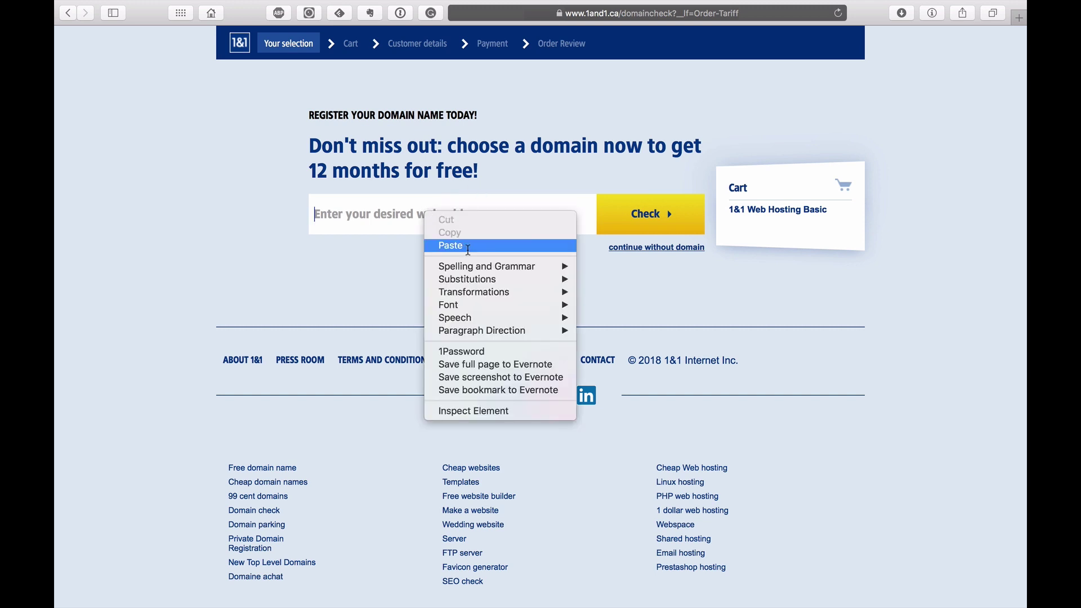
left_click(477, 244)
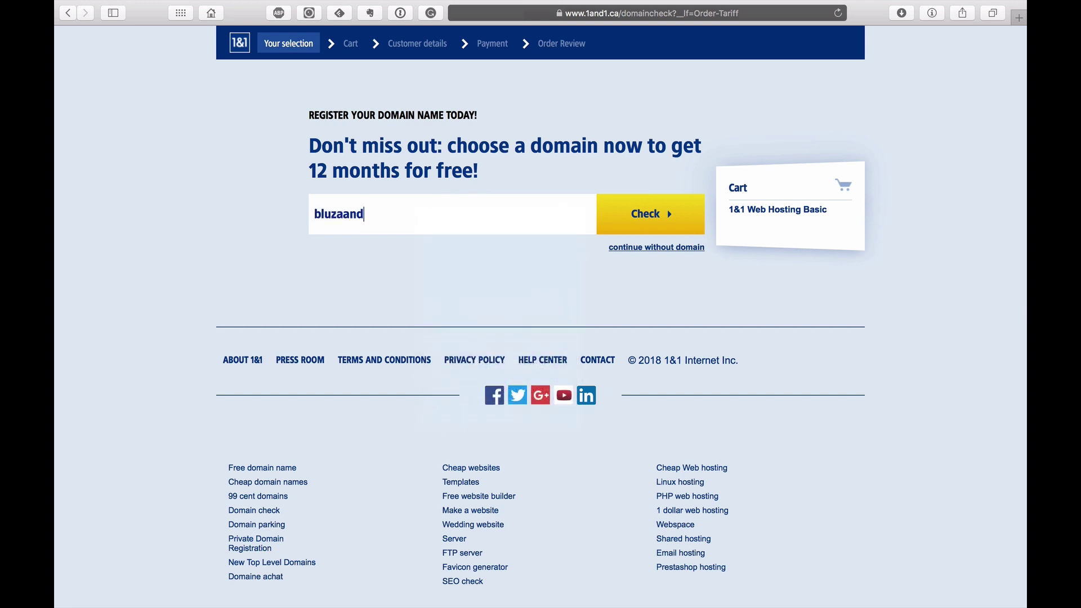
type(".com")
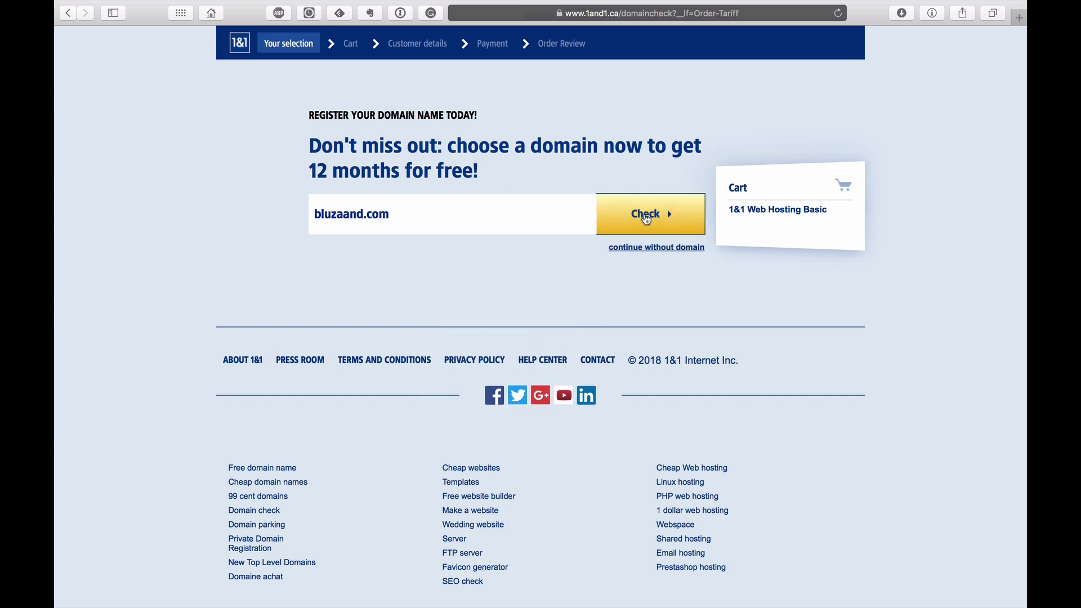
left_click(646, 220)
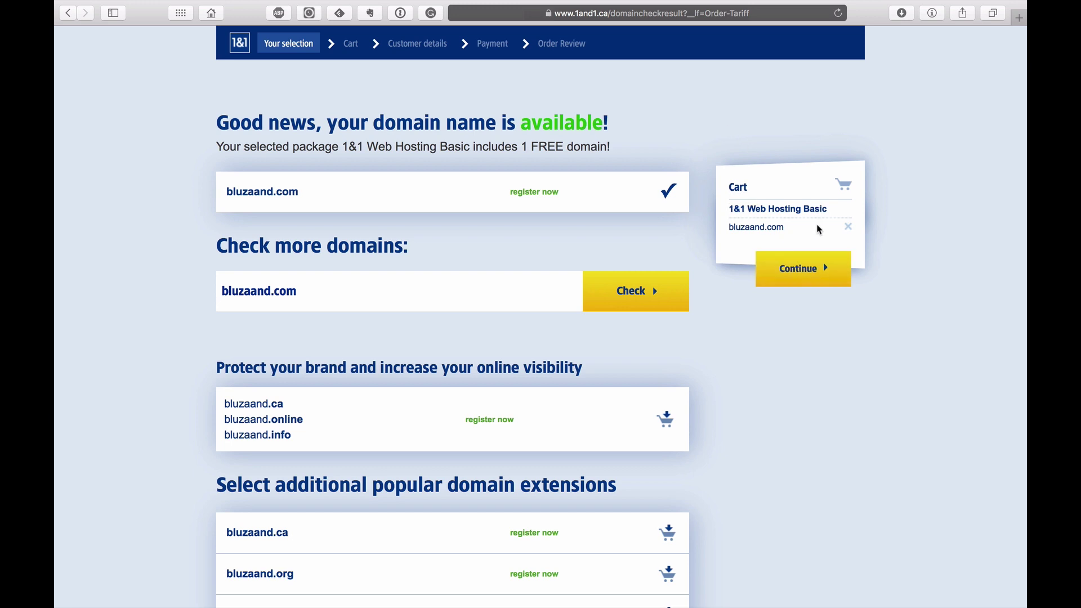
left_click(808, 271)
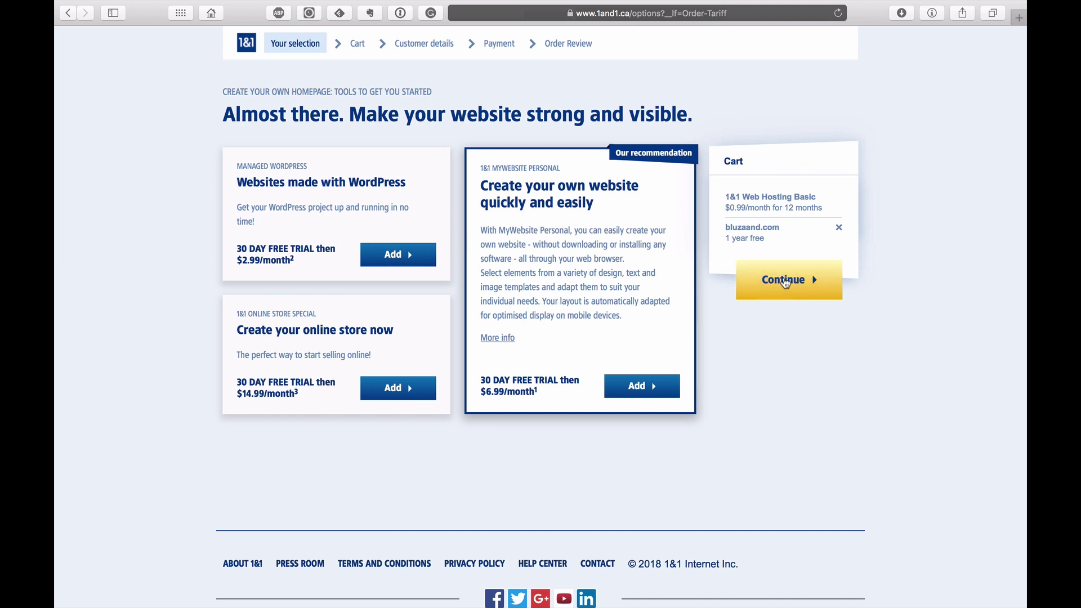
Step: Skip the add-on offers, enable FREE private registration, and continue from the cart to checkout
left_click(786, 283)
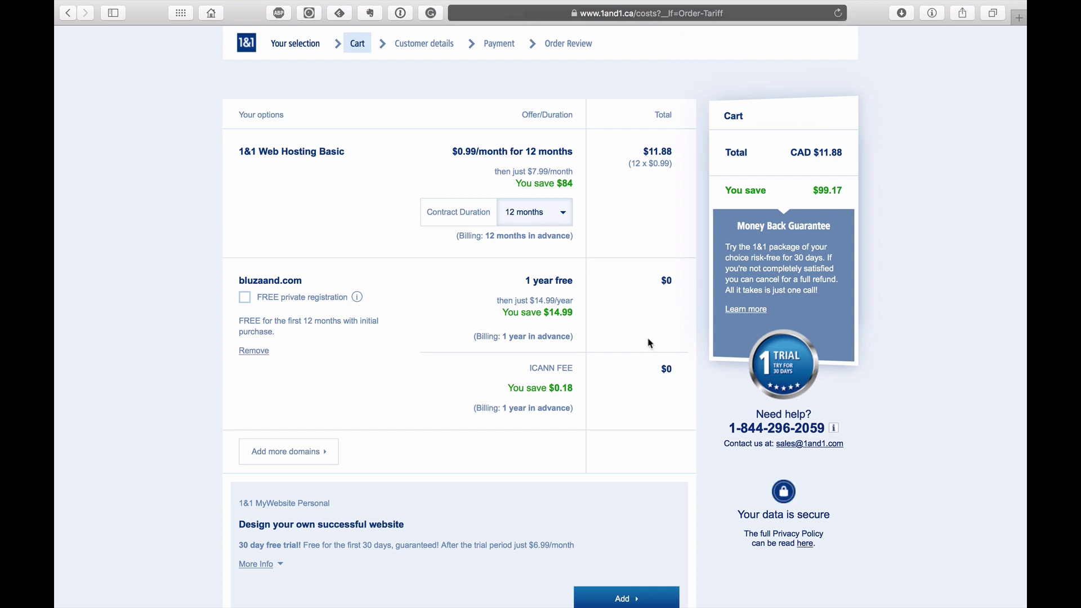
left_click(247, 298)
mouse_move(280, 300)
scroll(622, 309, "down", 10)
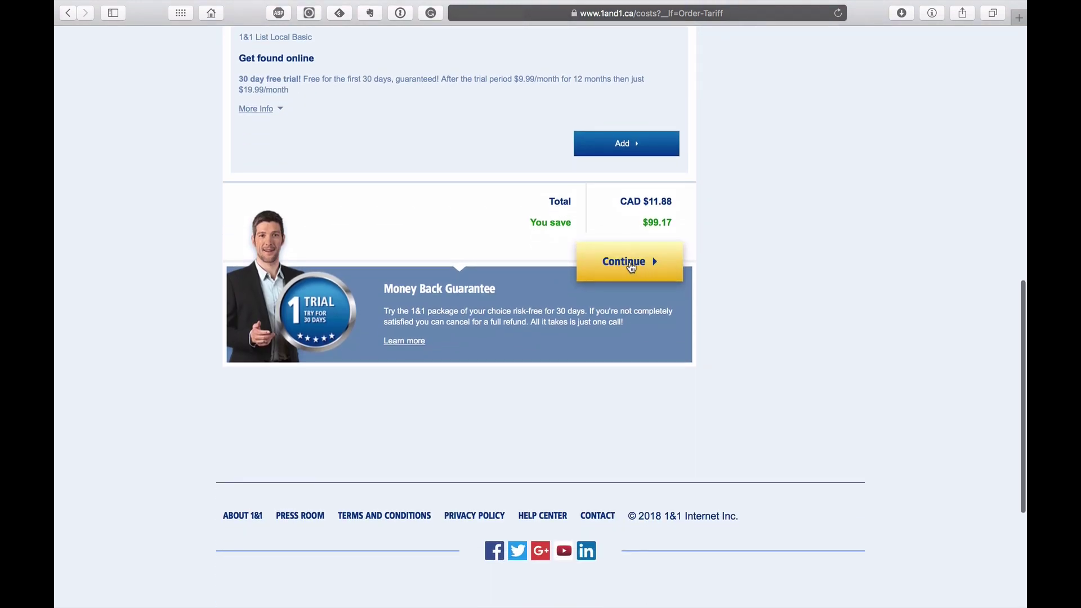
left_click(632, 267)
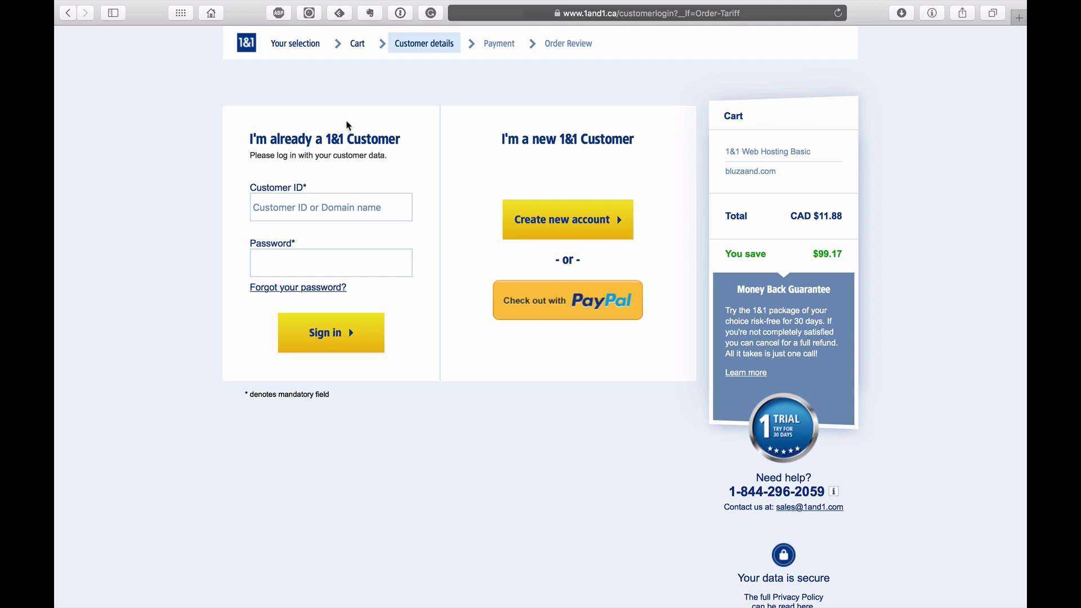
Step: Choose to create a new 1&1 customer account and look over the account form
left_click(588, 209)
left_click(602, 225)
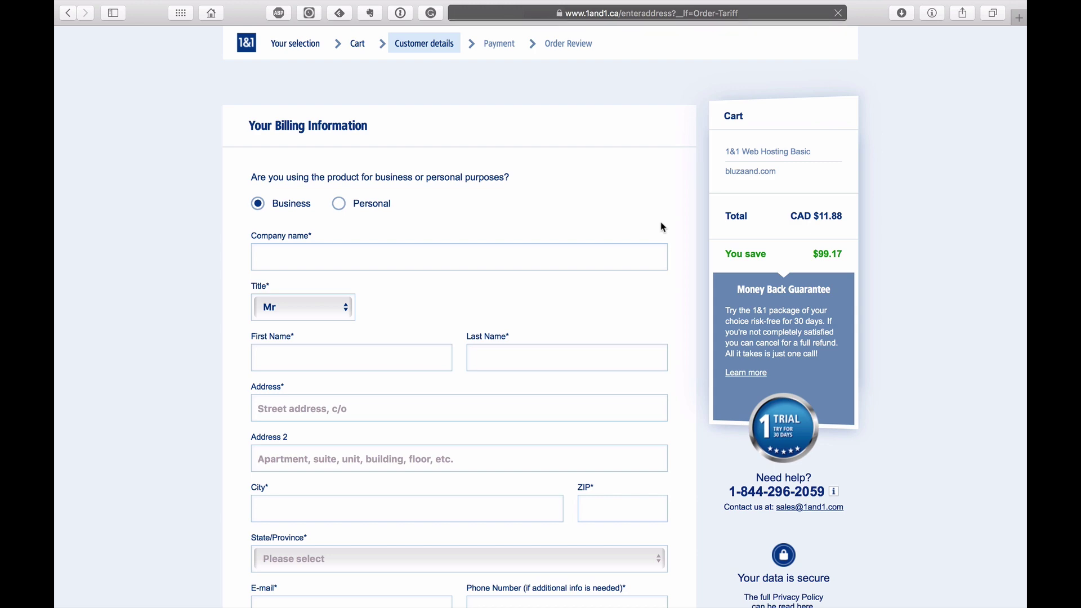
scroll(664, 227, "down", 1)
scroll(664, 227, "down", 10)
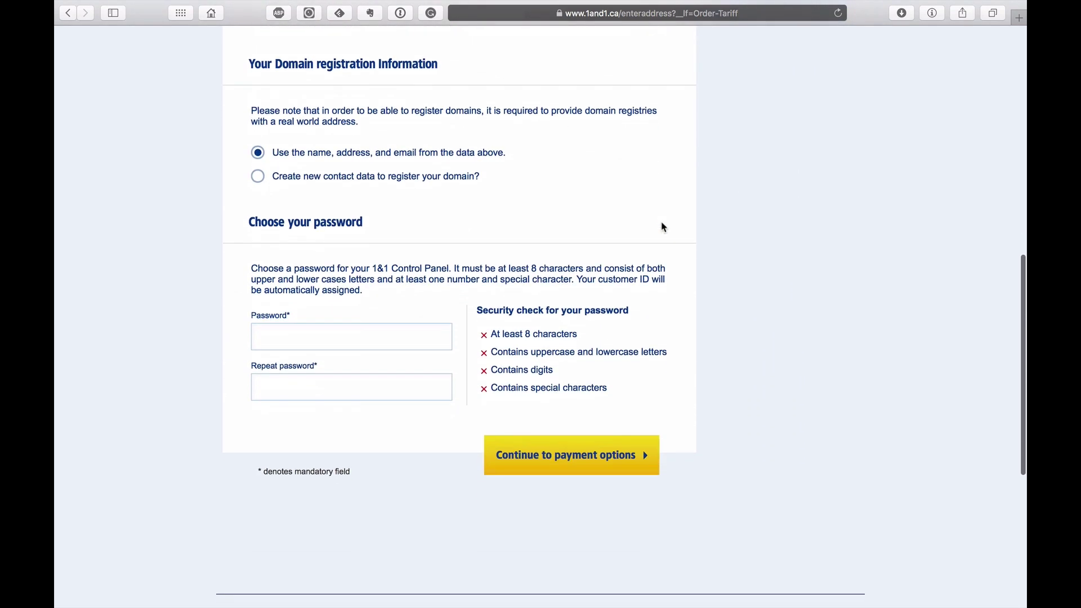
scroll(664, 227, "up", 1)
scroll(664, 227, "up", 10)
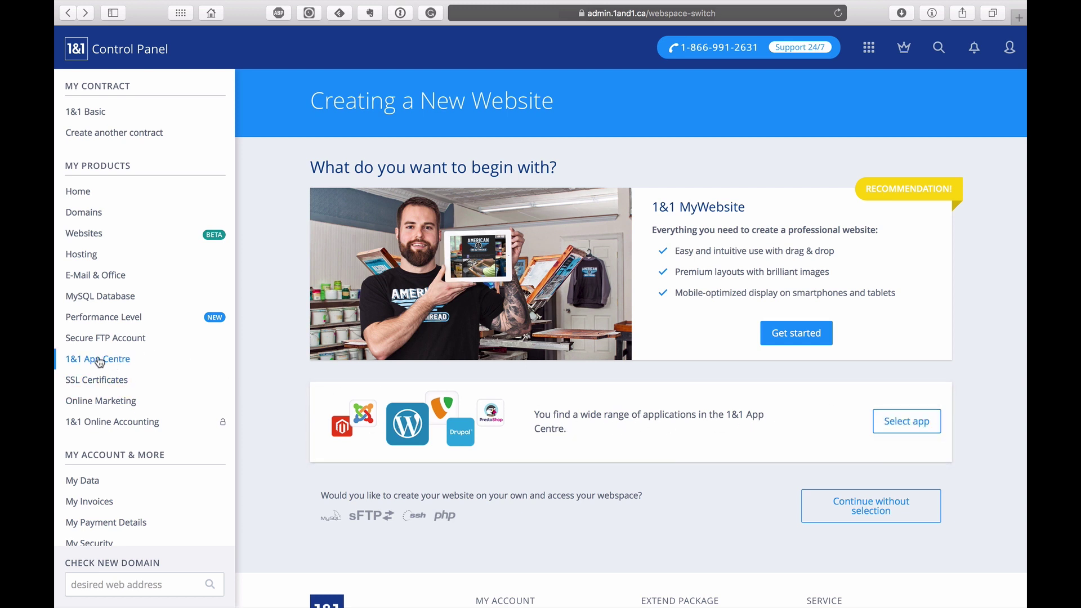
Step: Pick WordPress in the App Center and create the website titled 'Bluzaand'
left_click(906, 425)
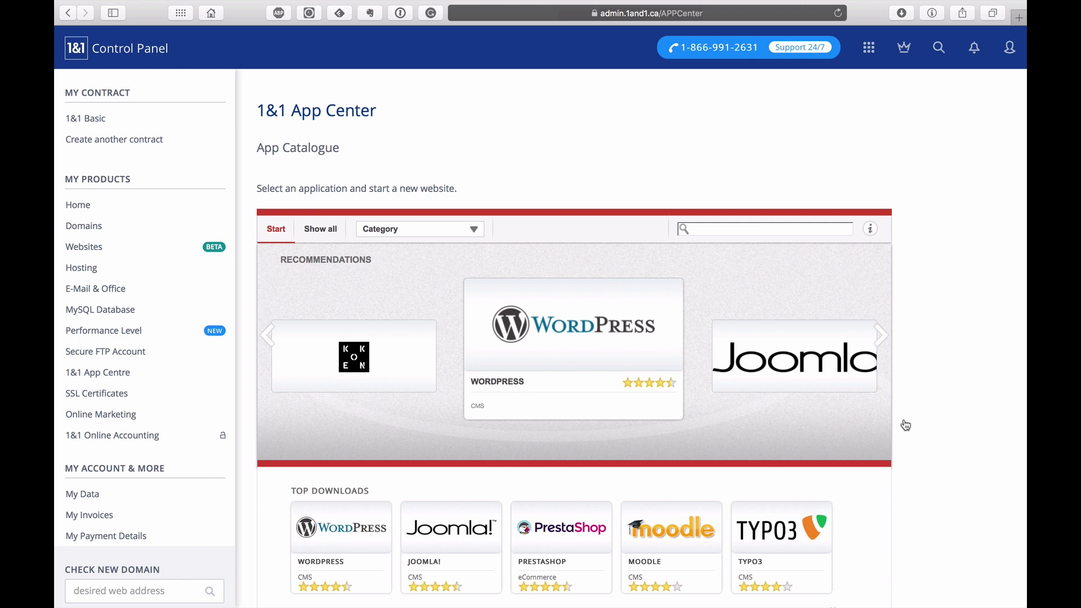
mouse_move(535, 345)
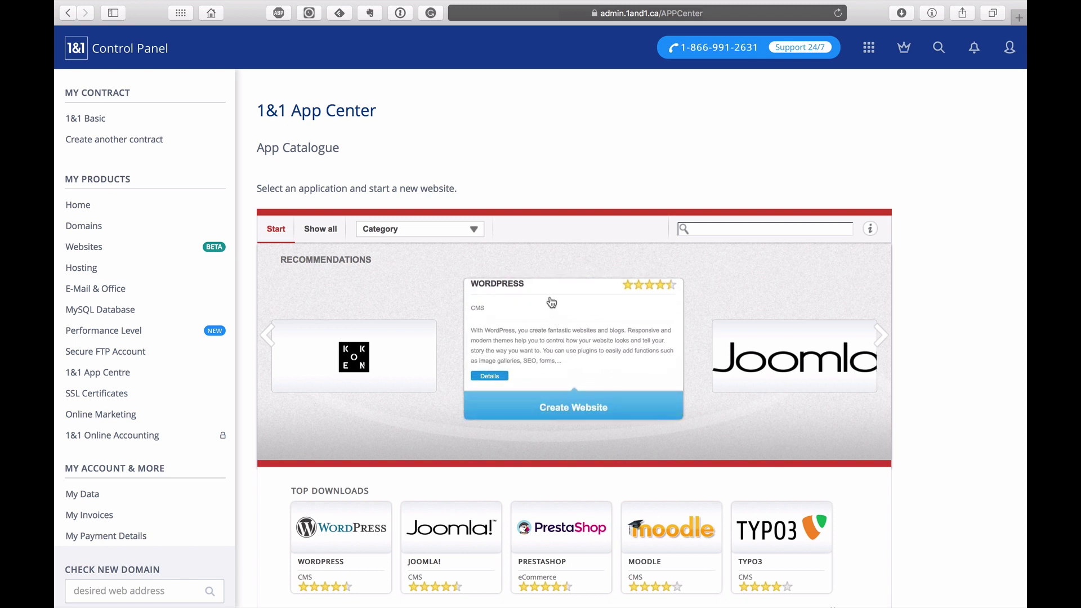
left_click(582, 409)
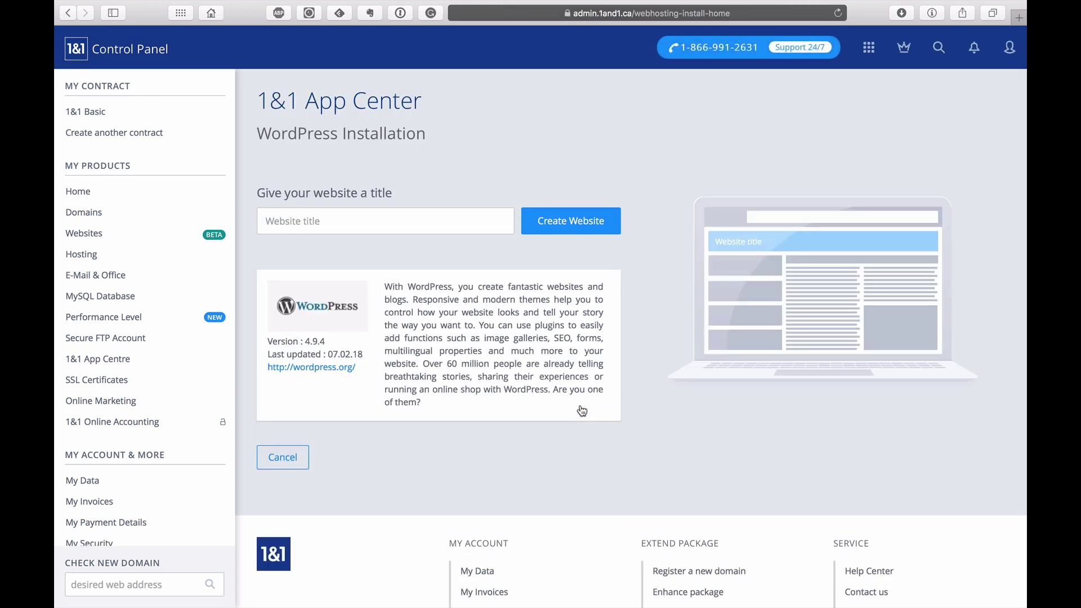
left_click(369, 225)
right_click(317, 217)
left_click(345, 254)
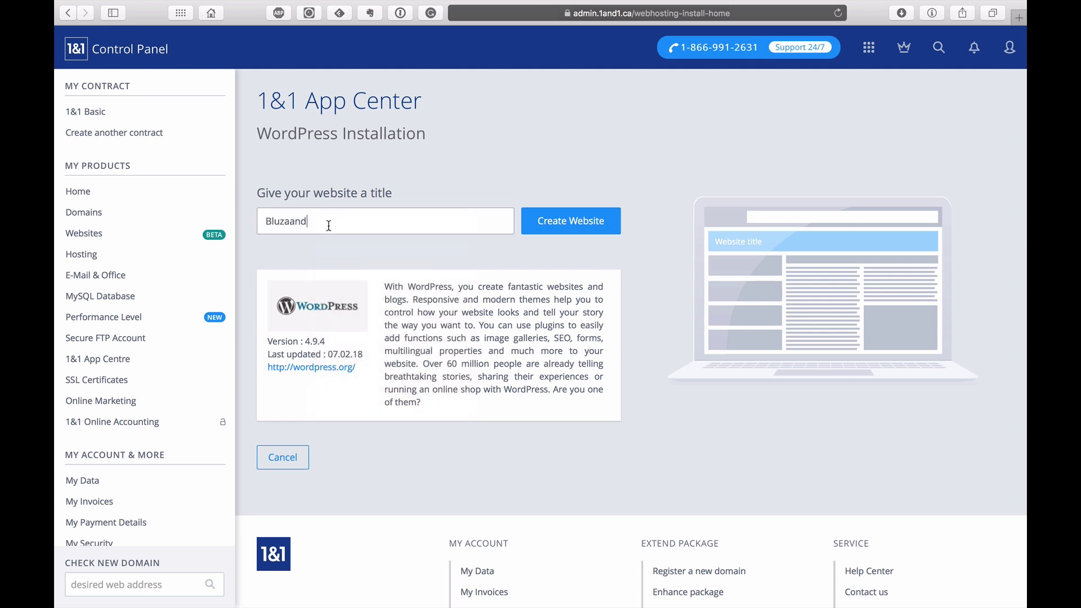
left_click(566, 228)
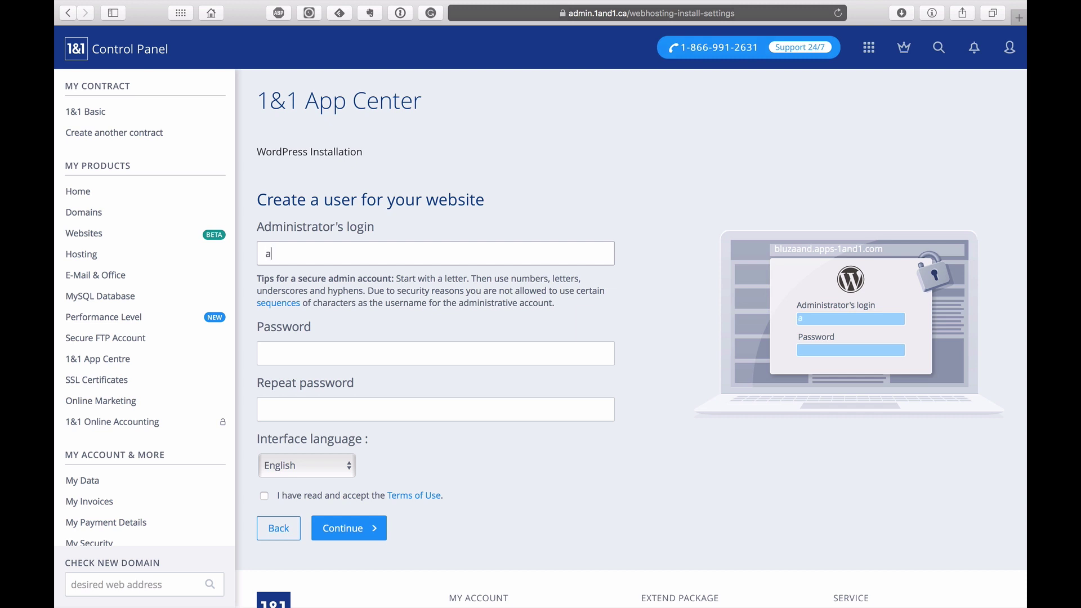
Step: Replace the rejected administrator login with a new lowercase login name
type("in")
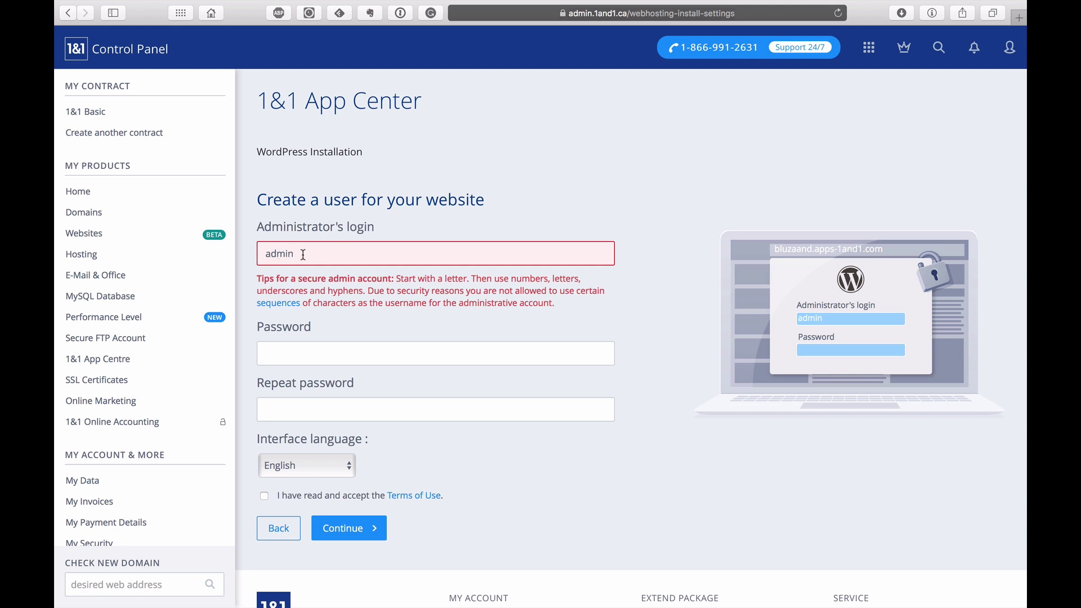
double_click(304, 253)
key("BackSpace")
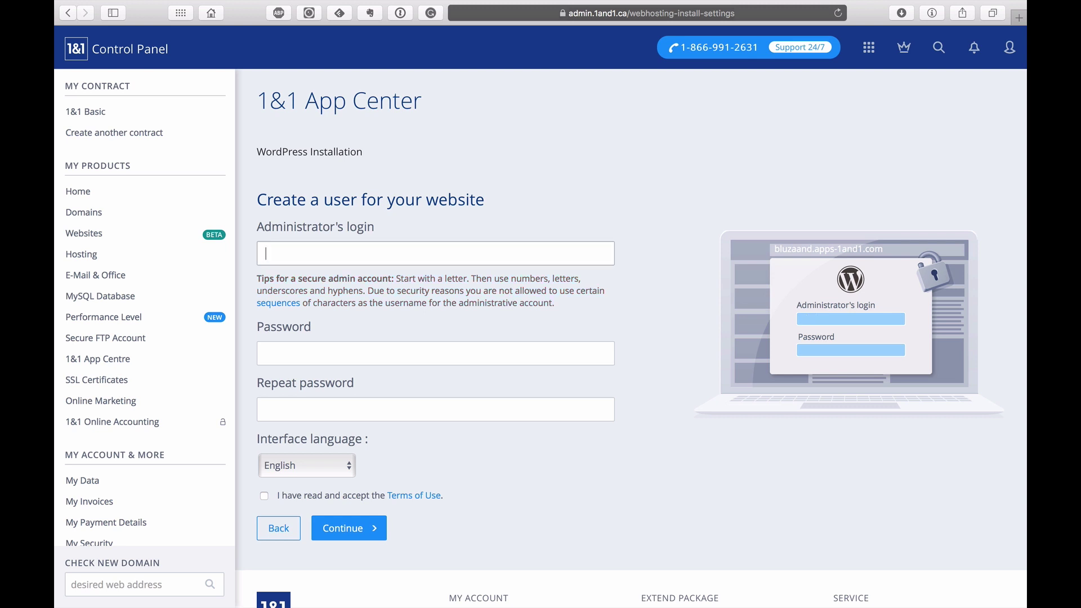
type("Bluzaand")
type("u")
key("BackSpace")
type("b")
Step: Autofill matching administrator passwords, accept the Terms of Use, and continue
left_click(347, 353)
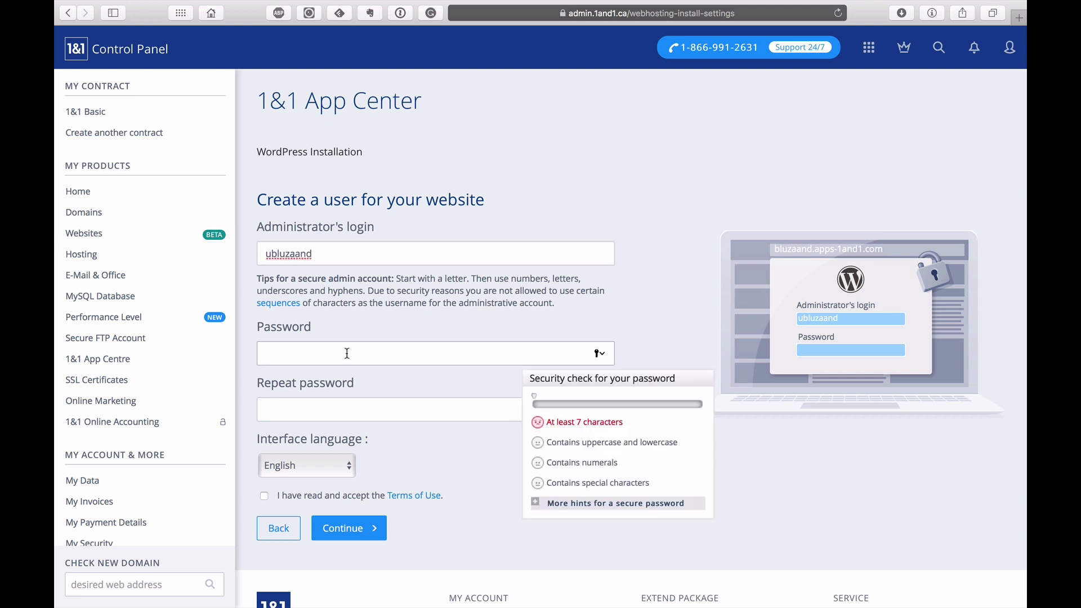
key("super+backslash")
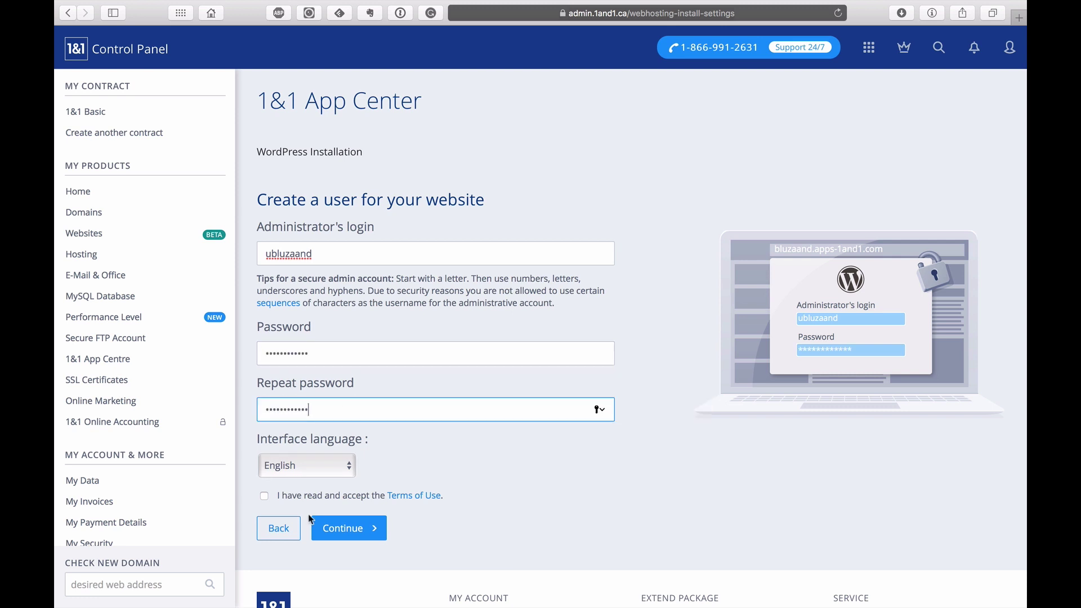
left_click(458, 454)
left_click(327, 502)
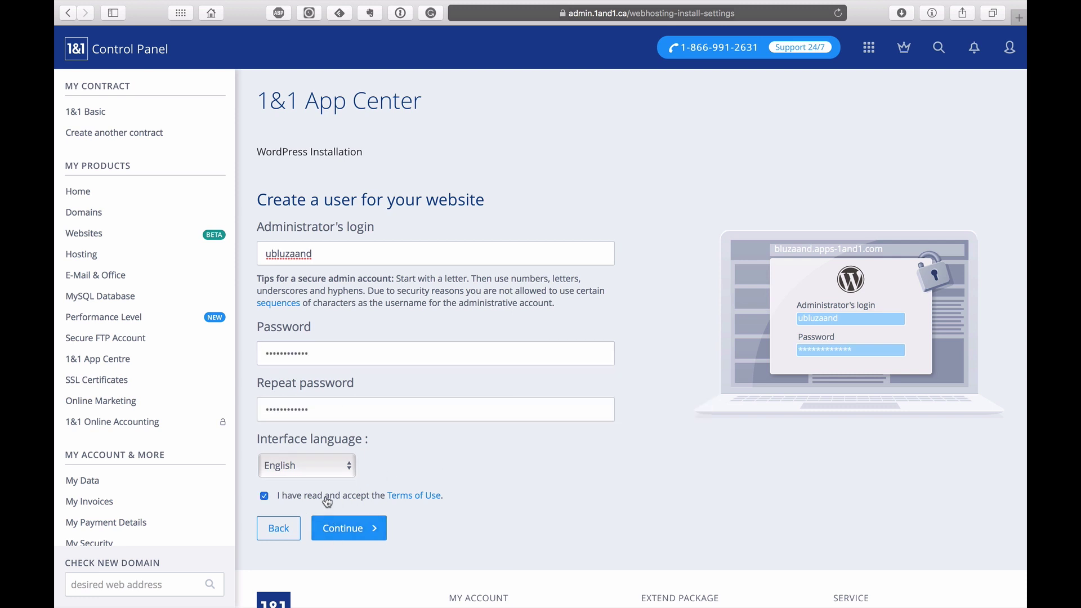
left_click(352, 532)
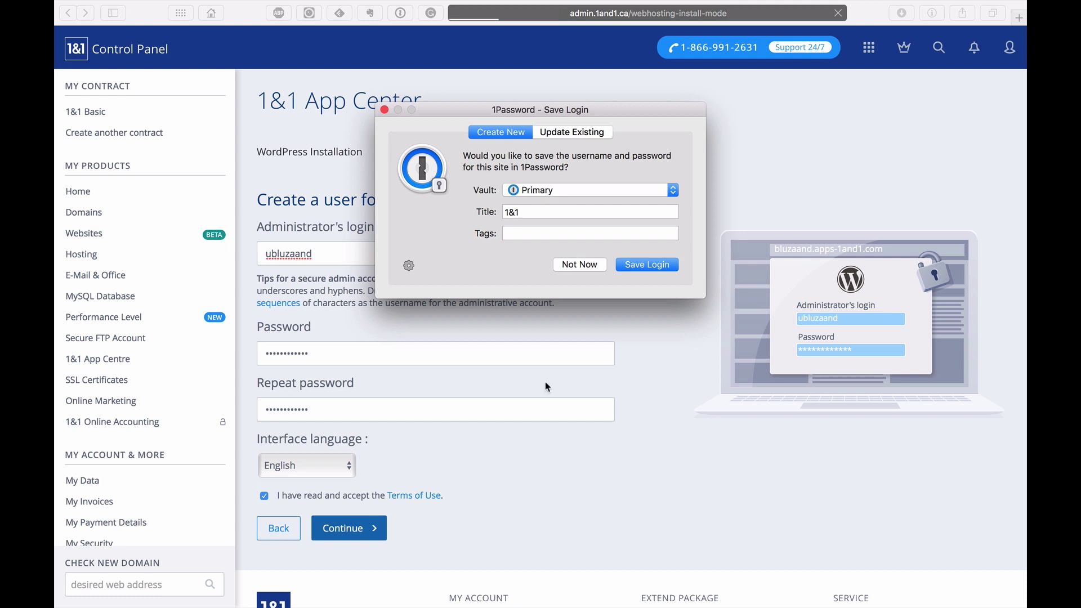
Step: Decline the 1Password save-login prompt and review the Managed versus standard WordPress options
left_click(587, 269)
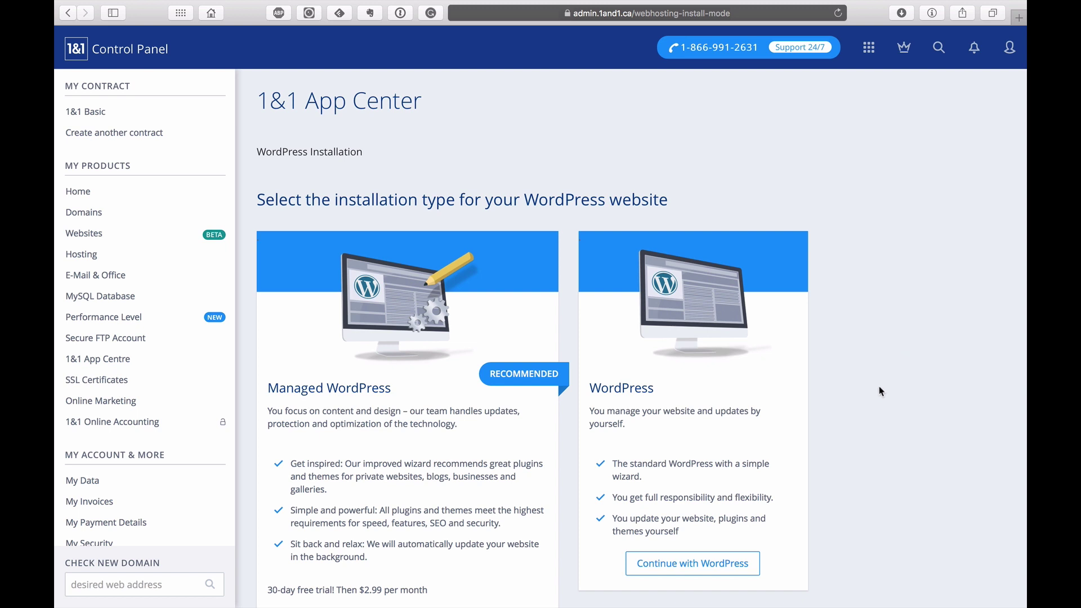
scroll(881, 389, "down", 5)
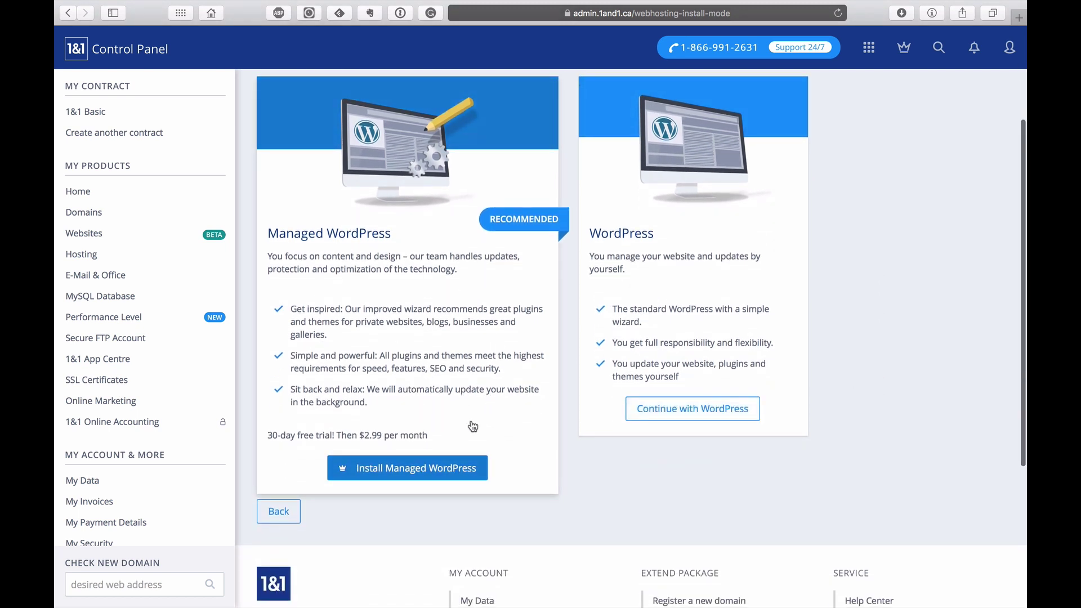
scroll(512, 383, "up", 1)
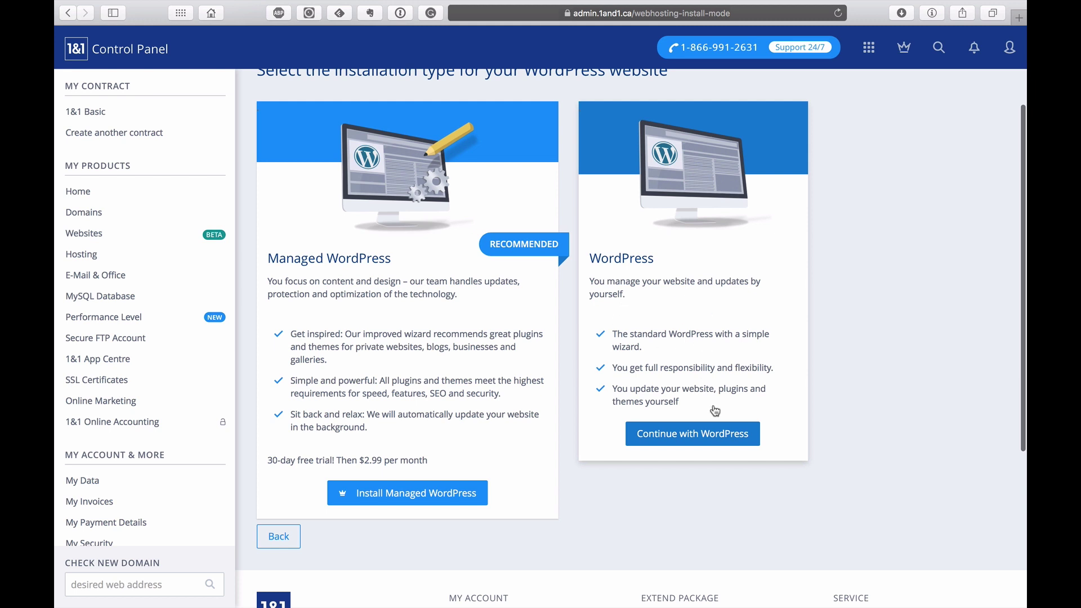
Step: Continue with standard WordPress, select bluzaand.com from the domain list, and assign it
left_click(726, 436)
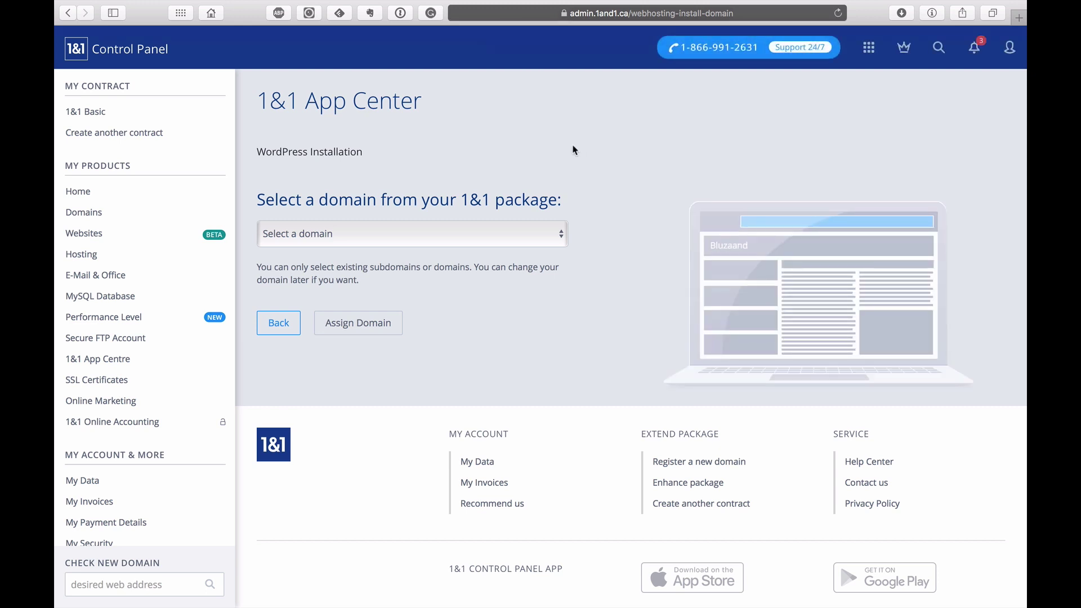
left_click(398, 235)
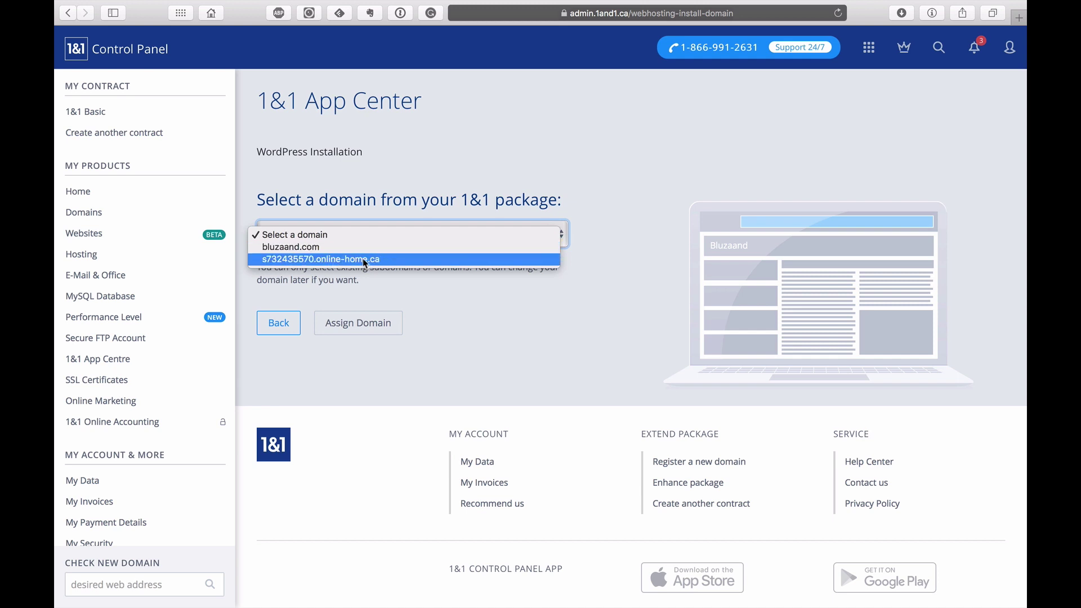
left_click(310, 251)
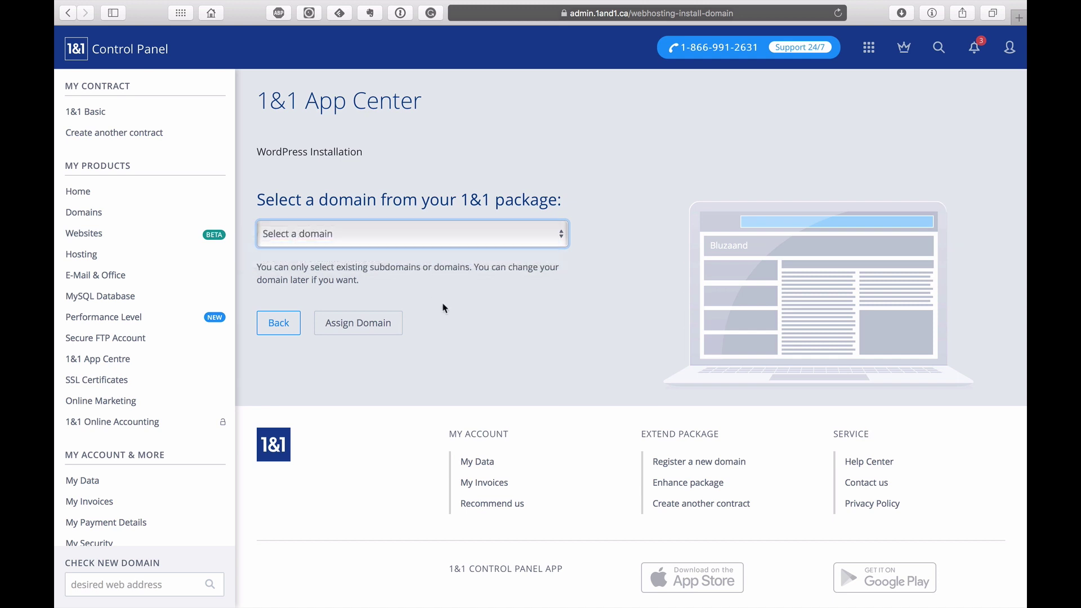
left_click(383, 325)
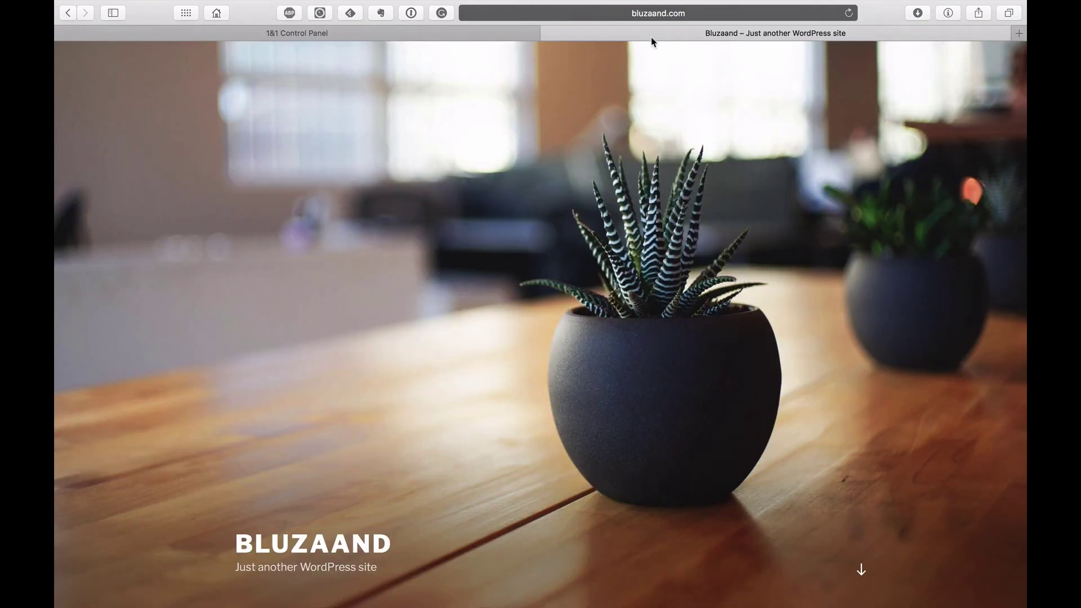
Step: Scroll through the new site's Hello world! post and sidebar, then back to the top
scroll(545, 180, "down", 10)
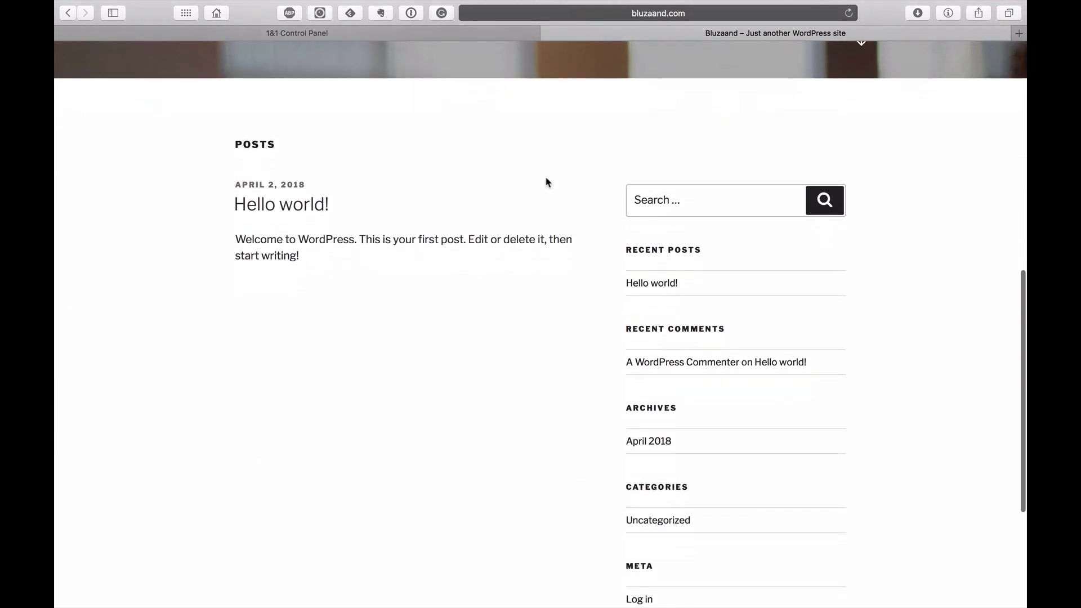
scroll(546, 180, "down", 3)
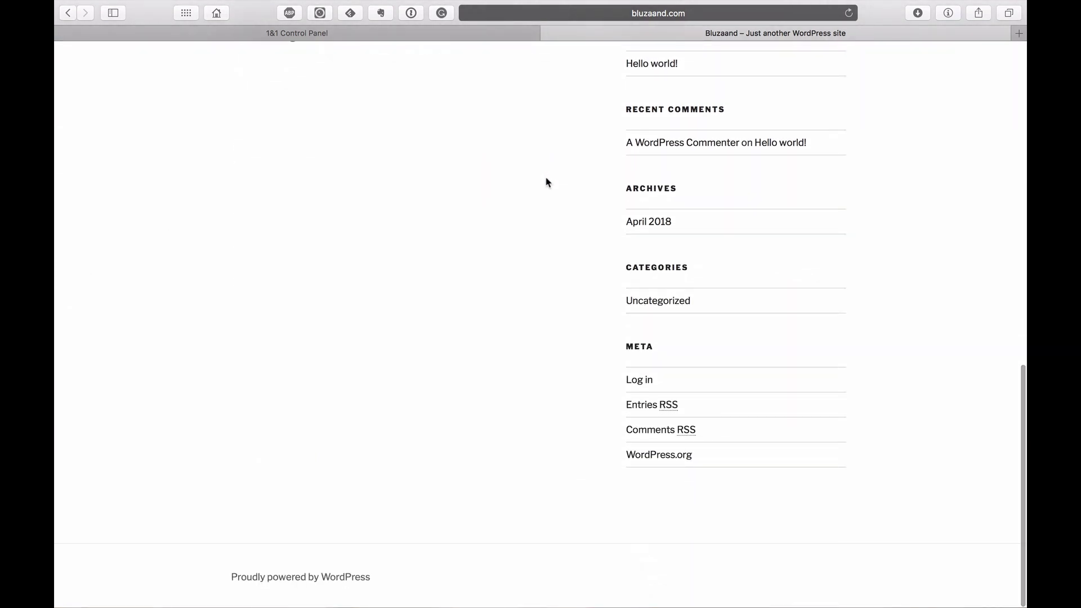
scroll(546, 181, "up", 12)
scroll(545, 181, "up", 2)
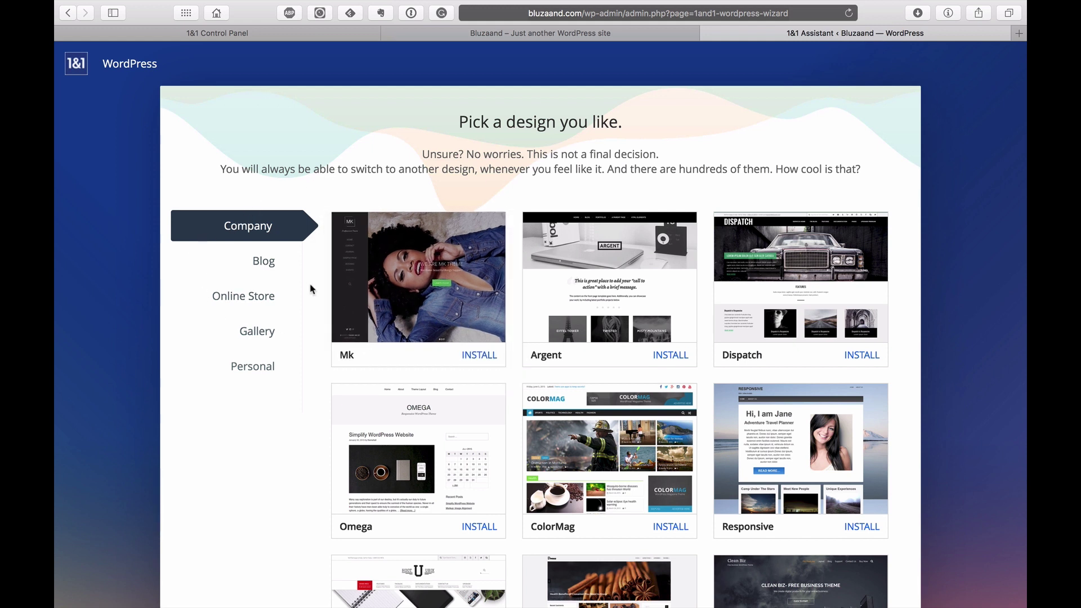
Step: Filter the design picker to Blog and install the Lens theme
left_click(267, 265)
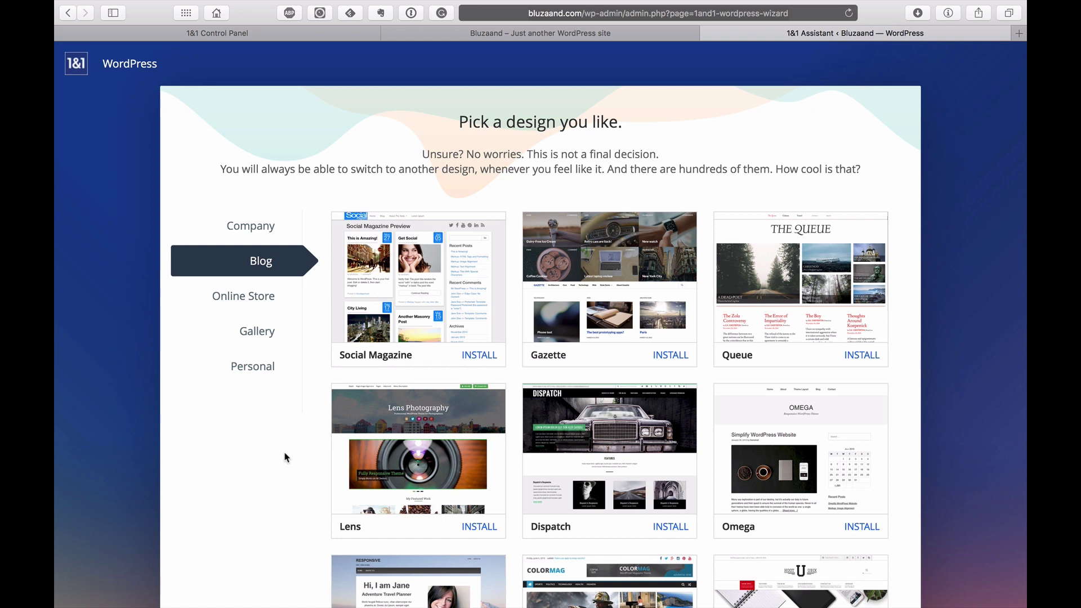
left_click(480, 481)
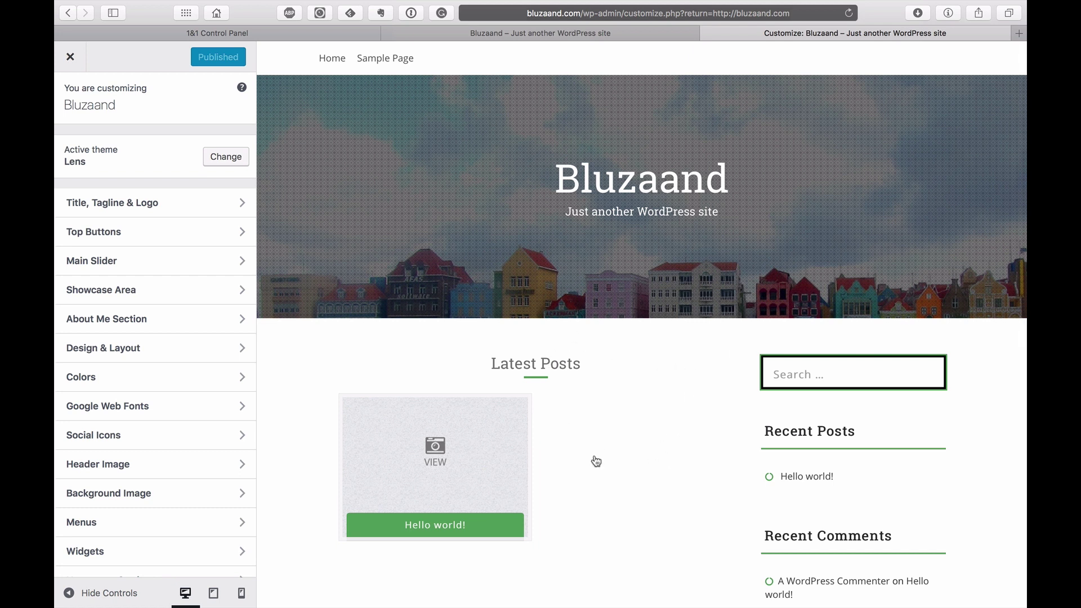
Step: Exit the Customizer and go to the All Posts list via the Dashboard
left_click(71, 57)
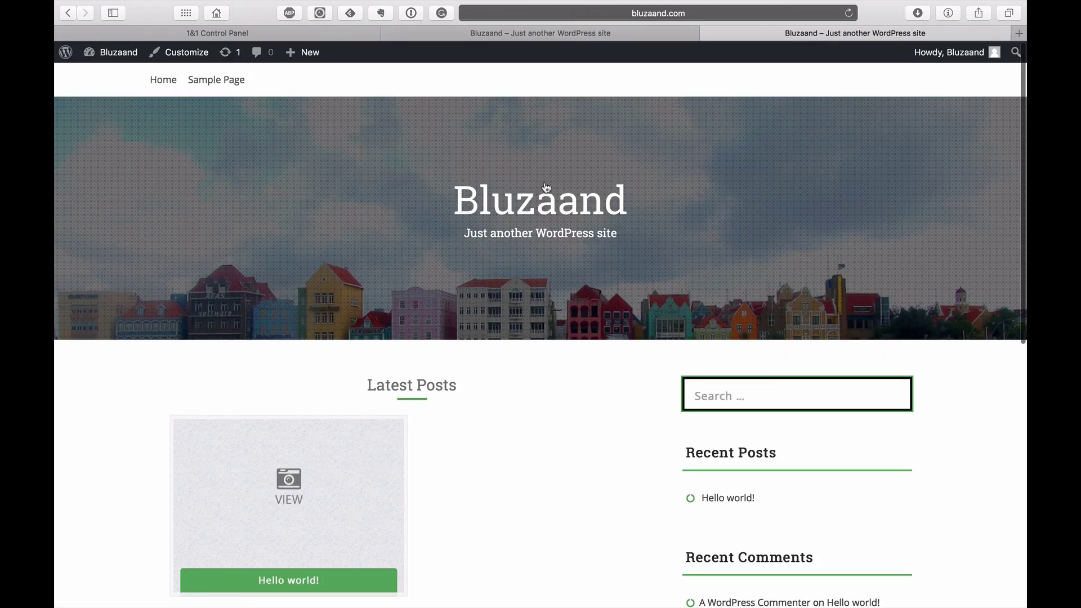
mouse_move(110, 54)
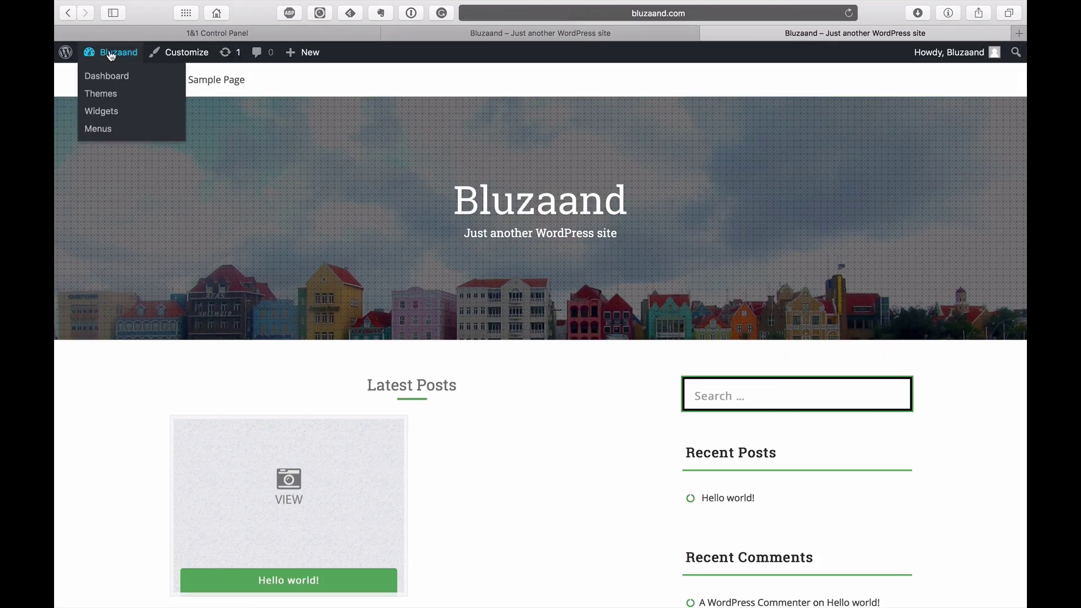
left_click(109, 77)
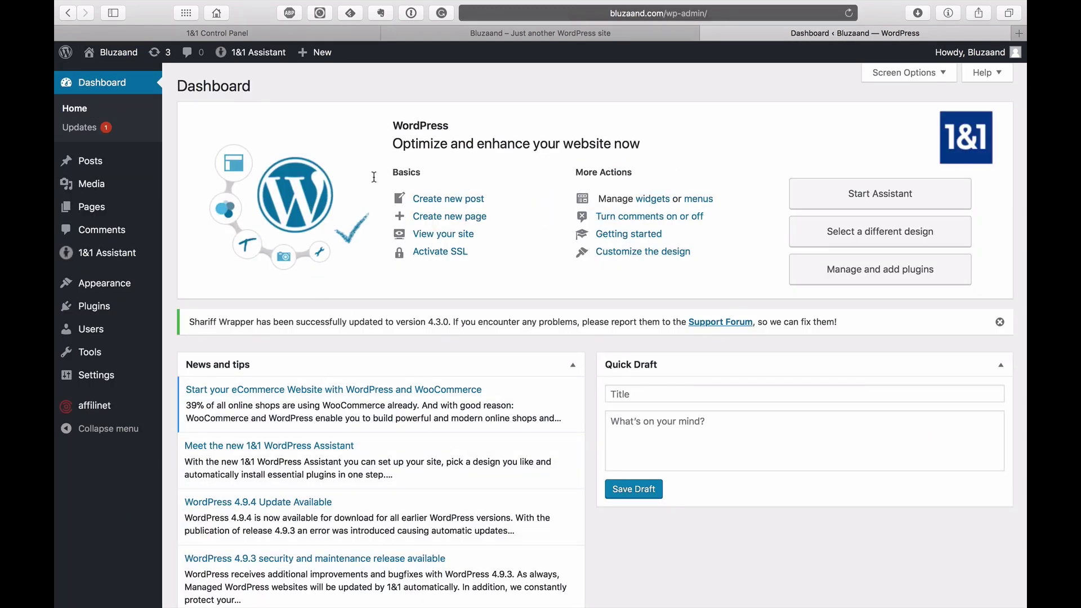
left_click(85, 161)
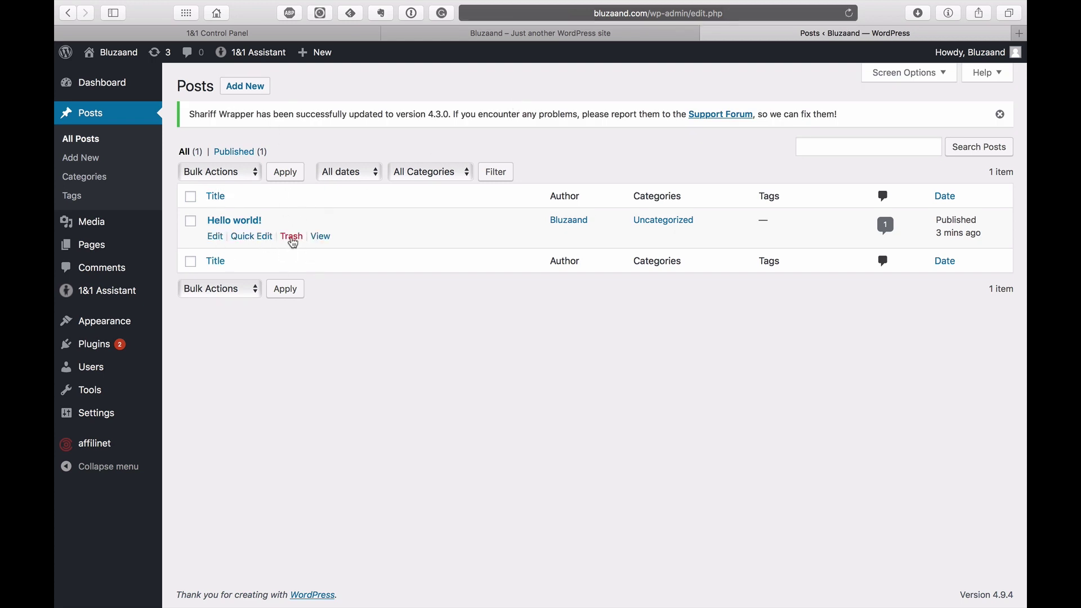
Step: Create 'My First Blog Post' with body 'This is my first blog post, hope you like it!' in Image format
left_click(245, 86)
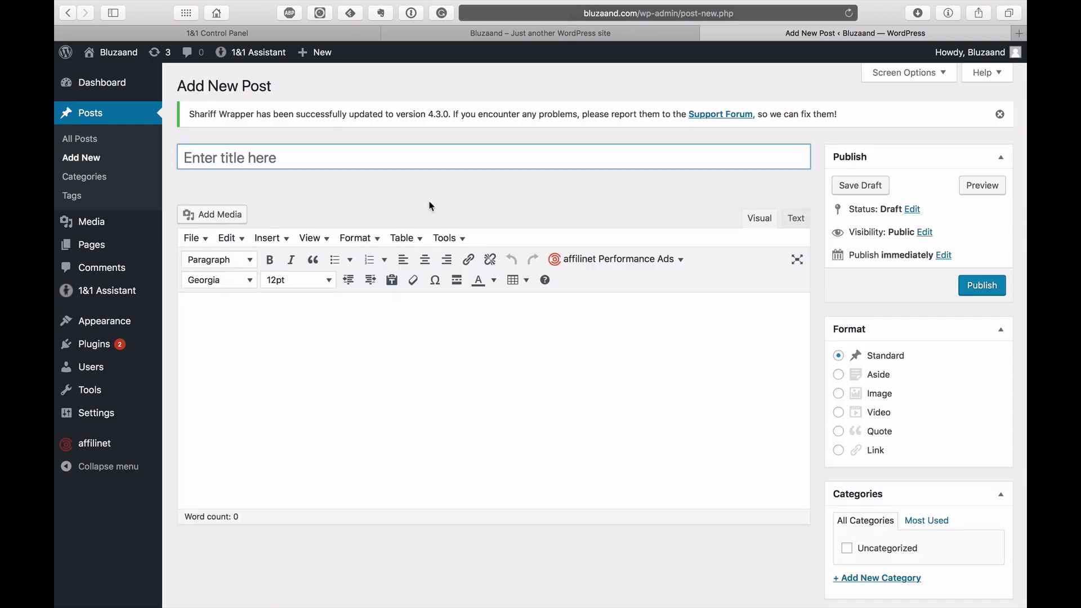
type("My Fir")
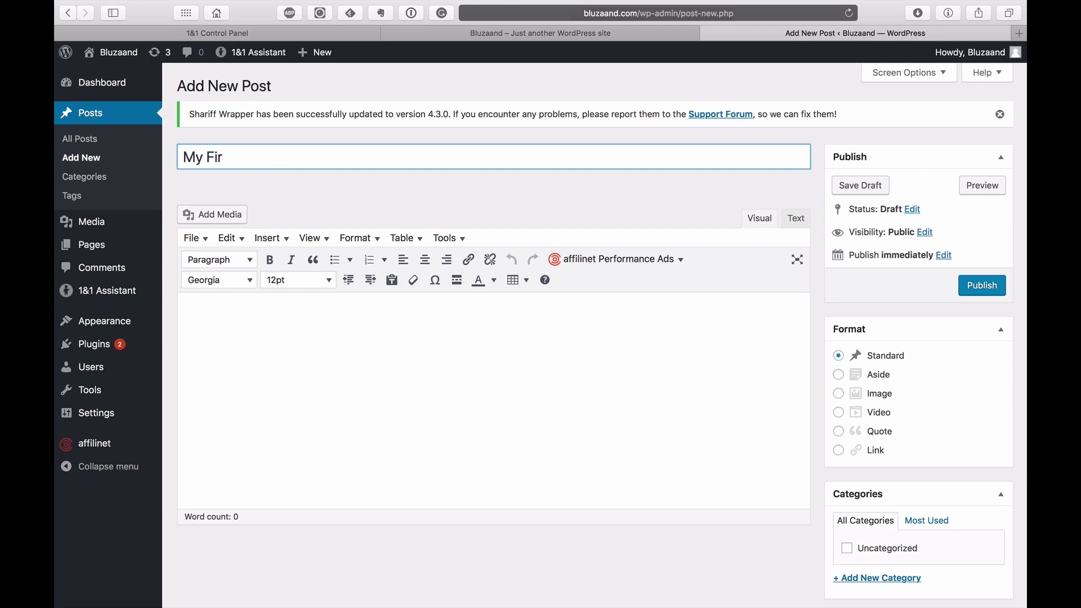
type("st Blog Post")
left_click(537, 343)
type("This")
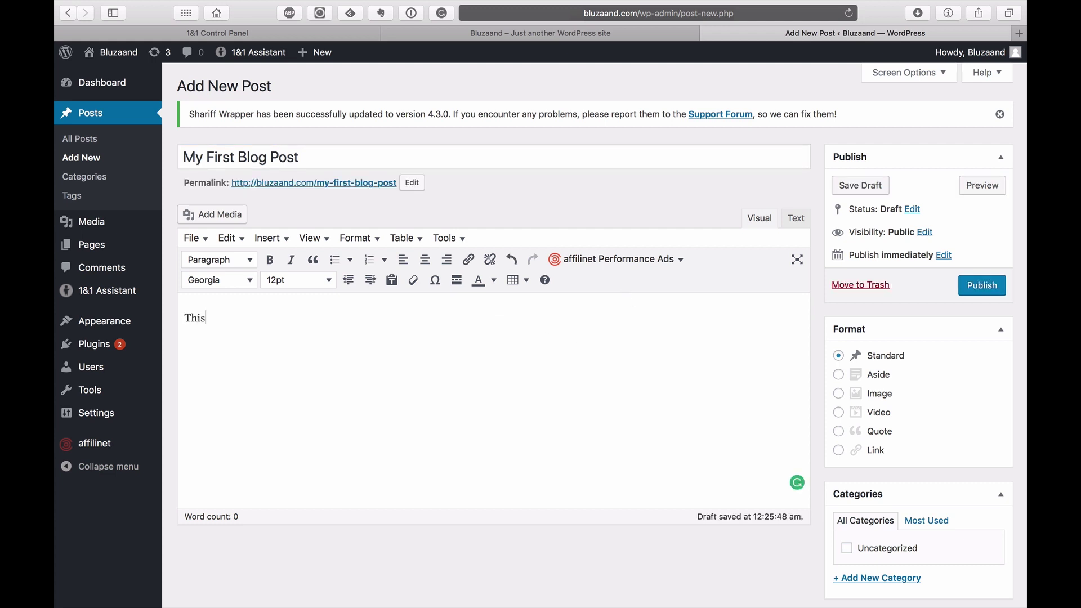
type(" is my first blog post, hop")
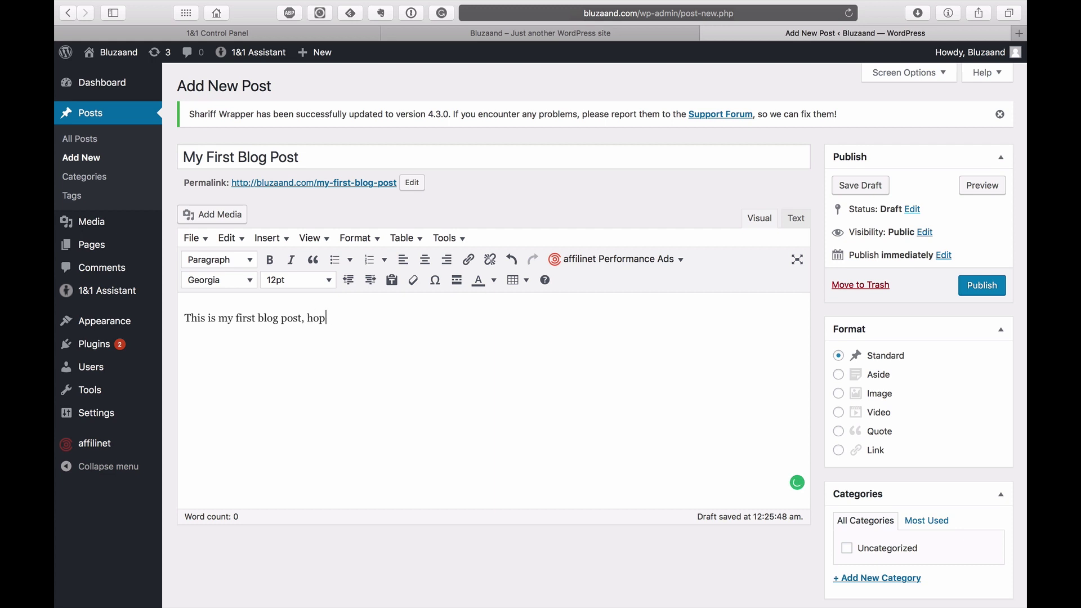
type("e you like it!")
key("Return")
left_click(876, 394)
Step: Add a new Blog category to the post and tag it blog and test
scroll(931, 415, "down", 3)
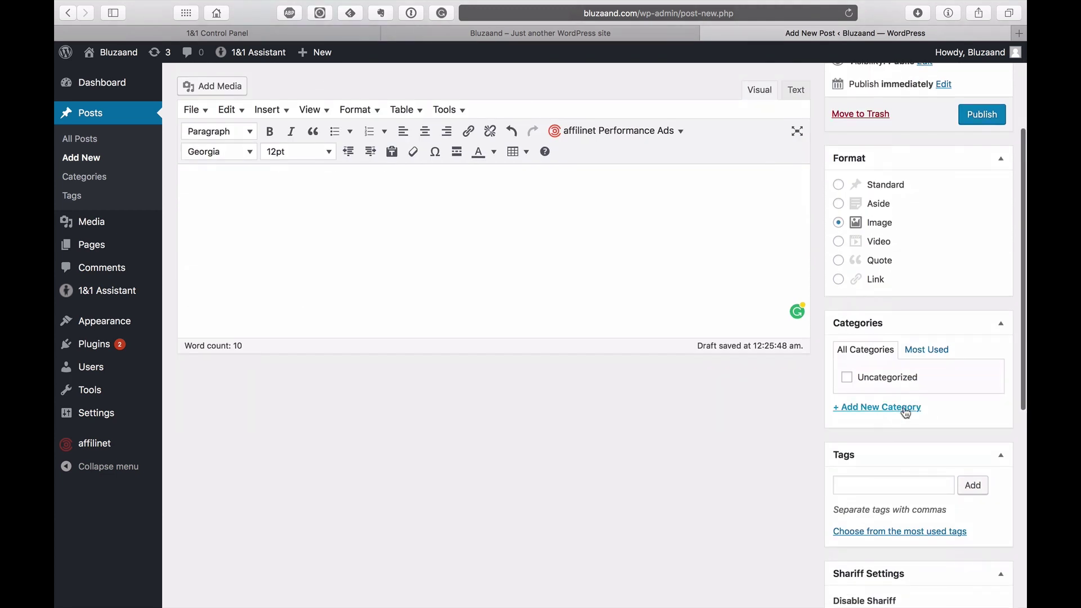
left_click(904, 408)
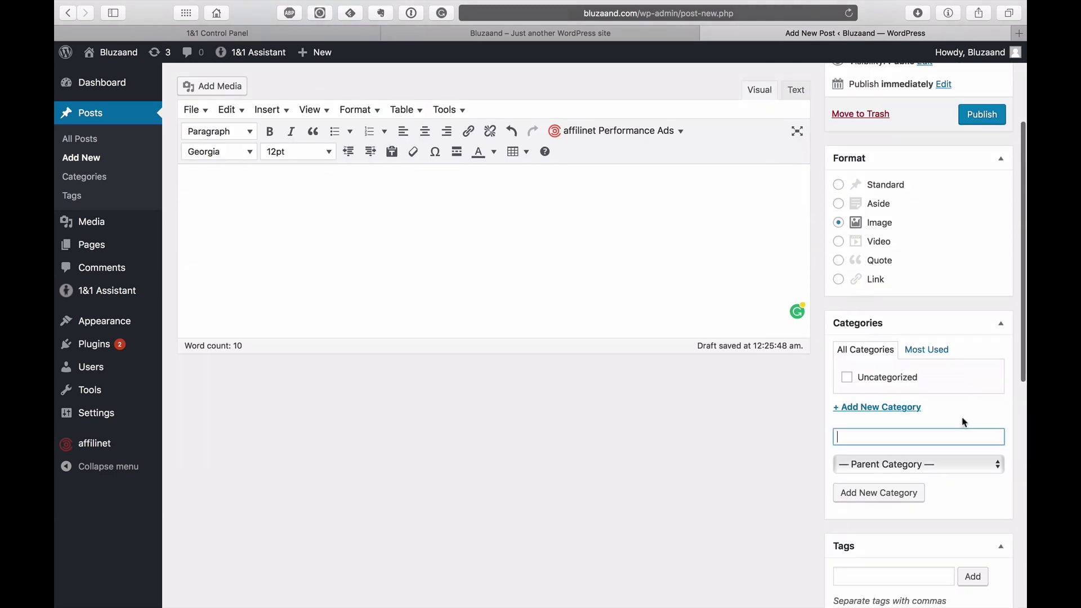
type("Blog")
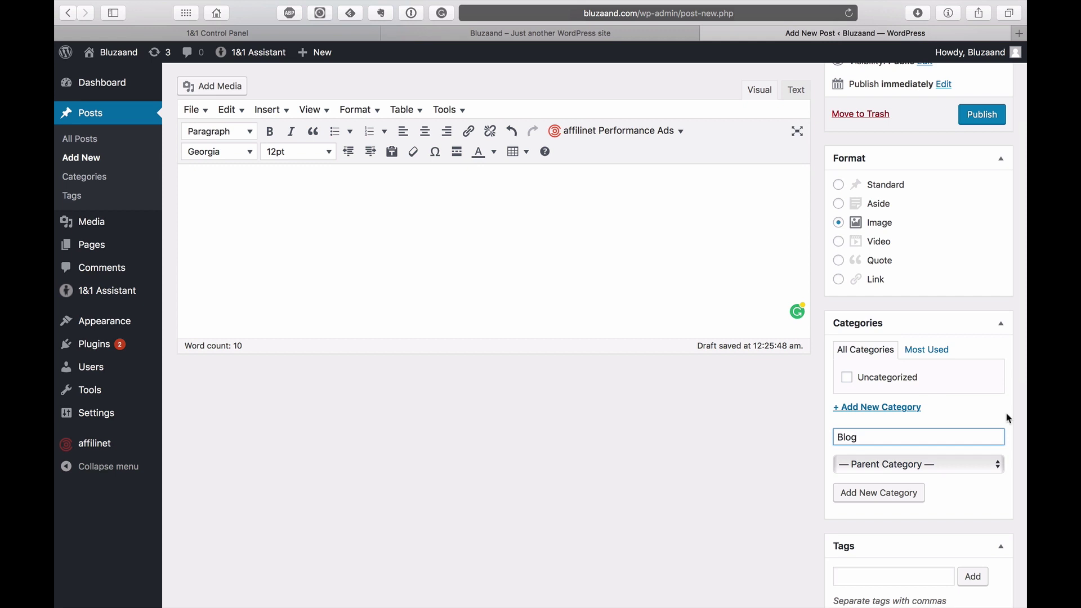
scroll(954, 489, "down", 3)
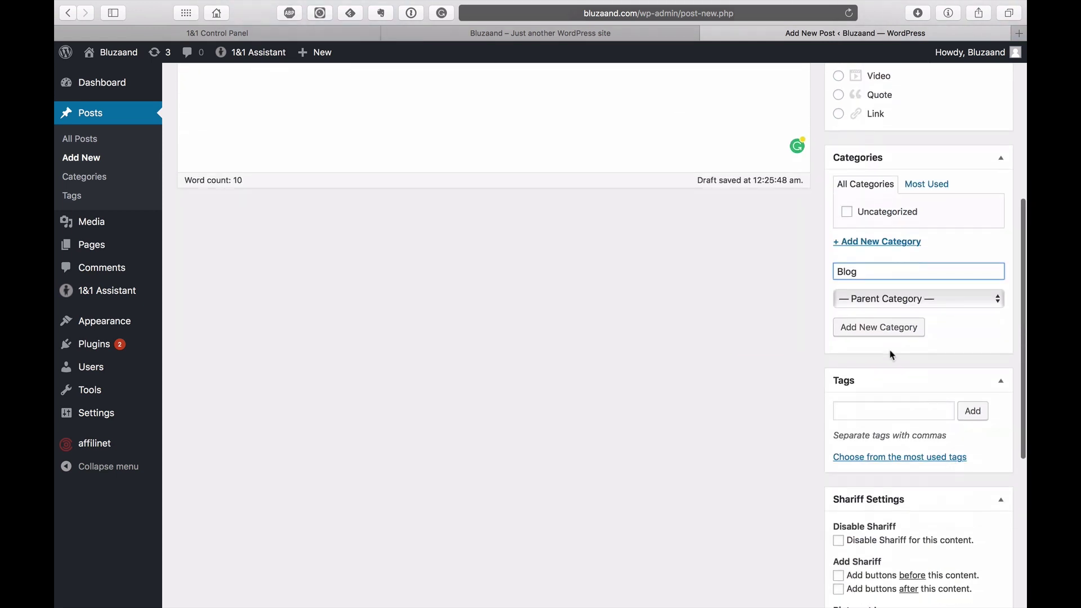
left_click(883, 333)
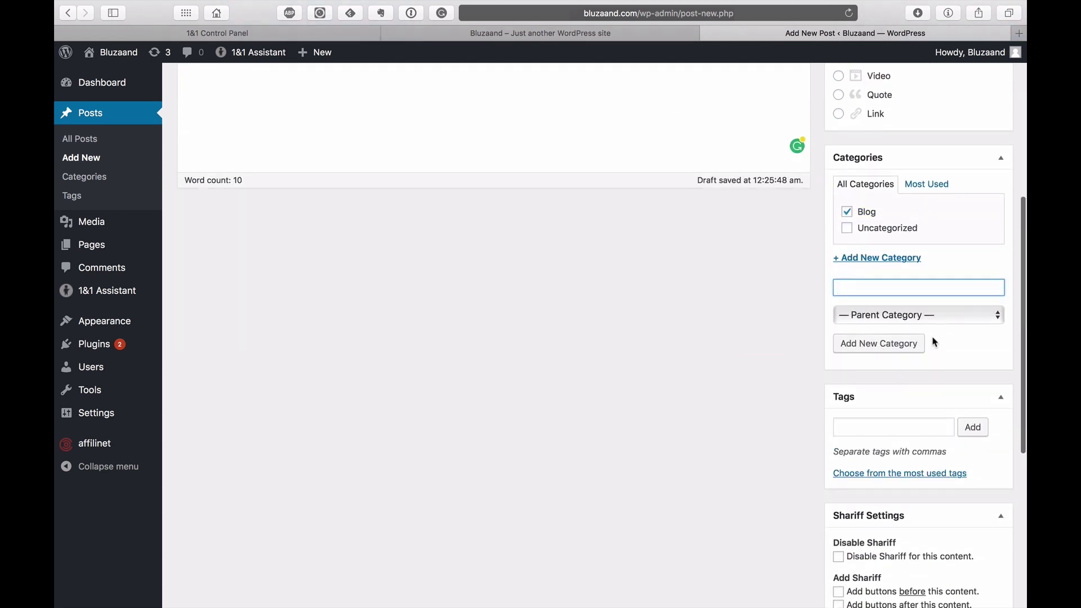
scroll(918, 321, "down", 3)
left_click(878, 278)
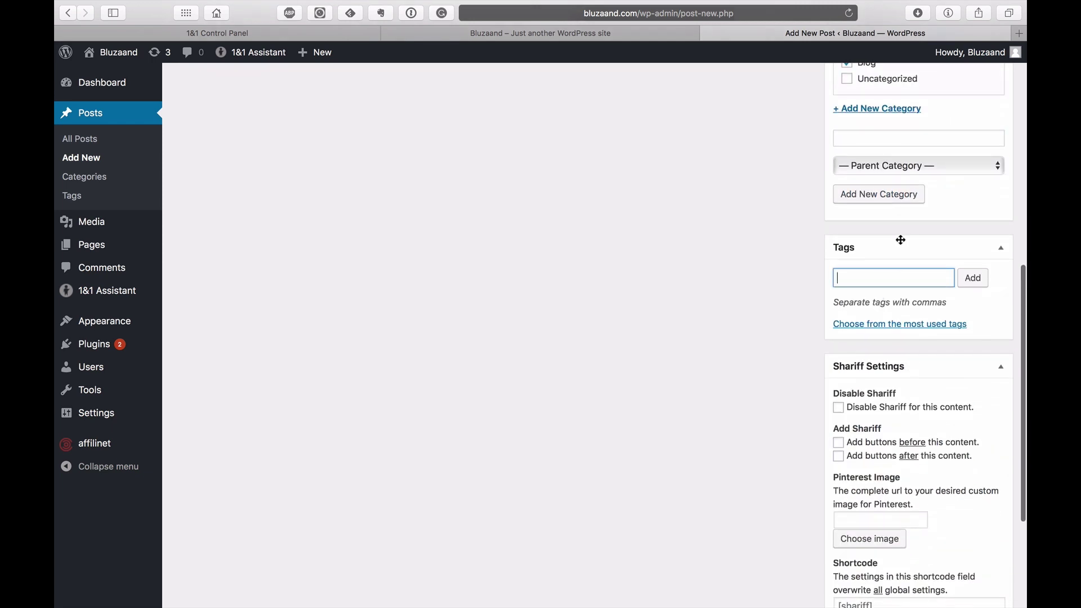
type("blog")
key("Return")
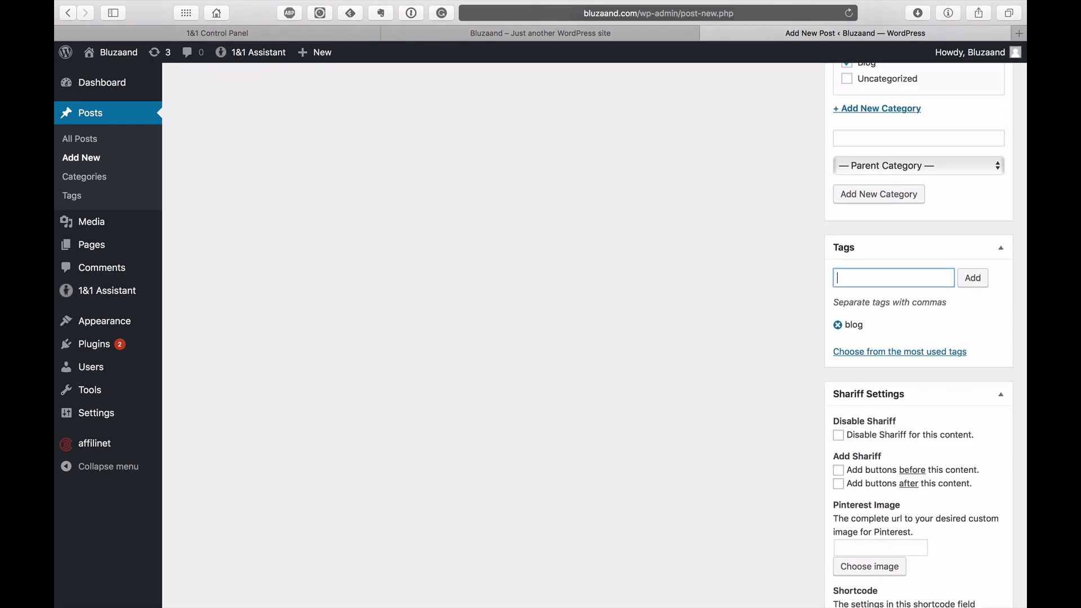
type("test")
key("Return")
Step: Open the featured image picker on its Media Library tab, then a new browser tab
scroll(930, 342, "down", 5)
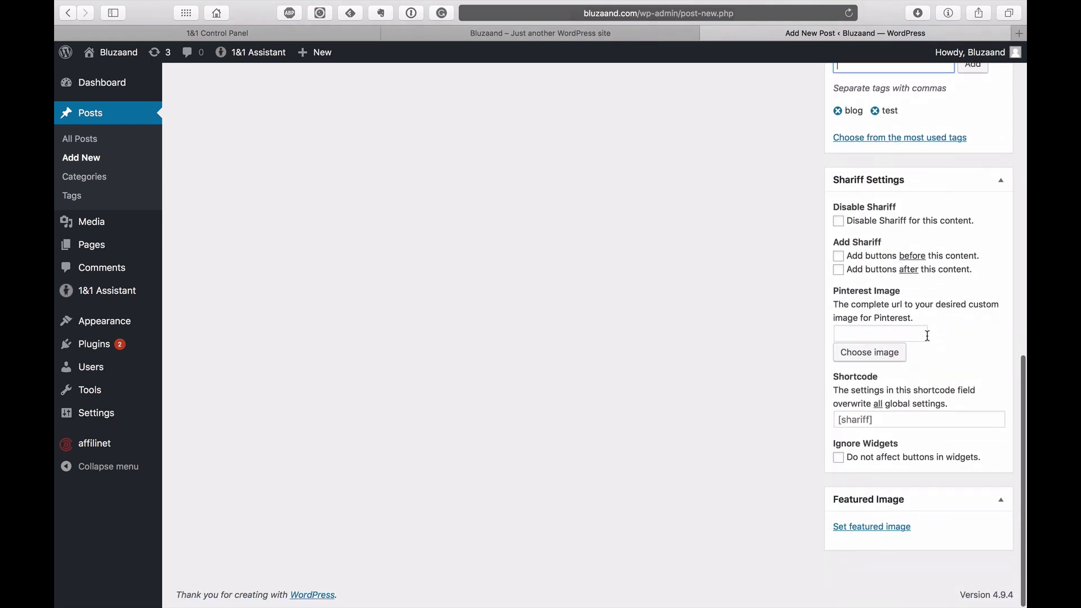
left_click(886, 532)
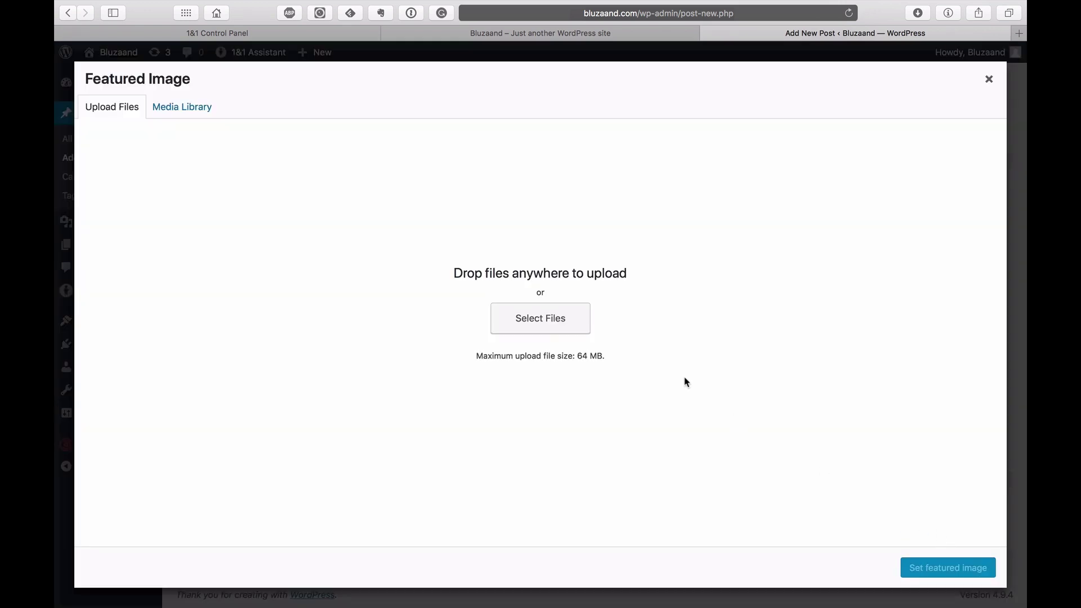
left_click(192, 109)
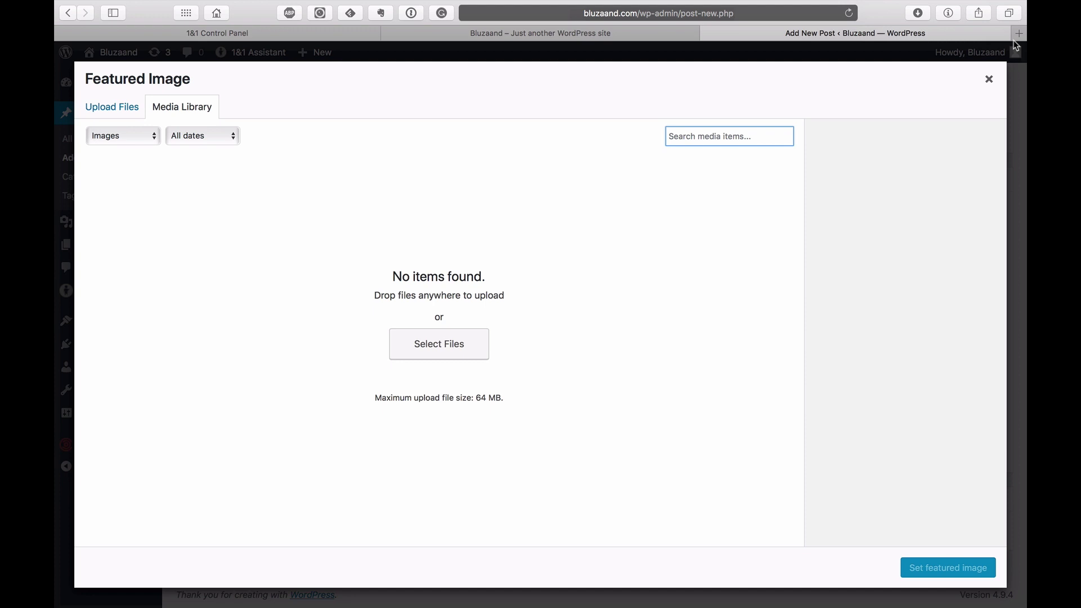
left_click(1019, 33)
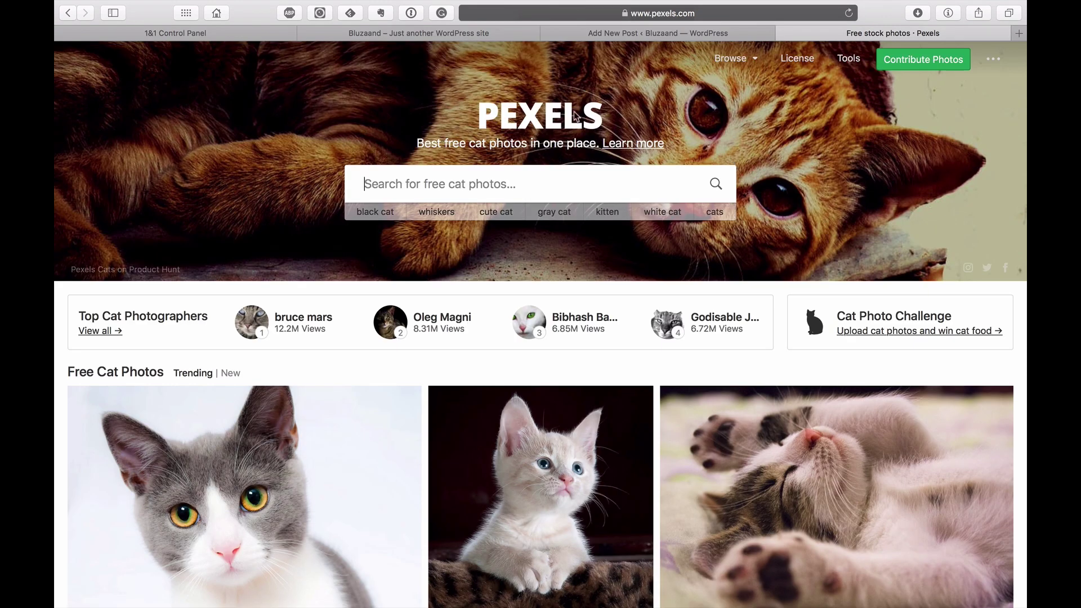
Step: Search Pexels for 'photography' and download the camera-in-hand photo
scroll(633, 297, "down", 15)
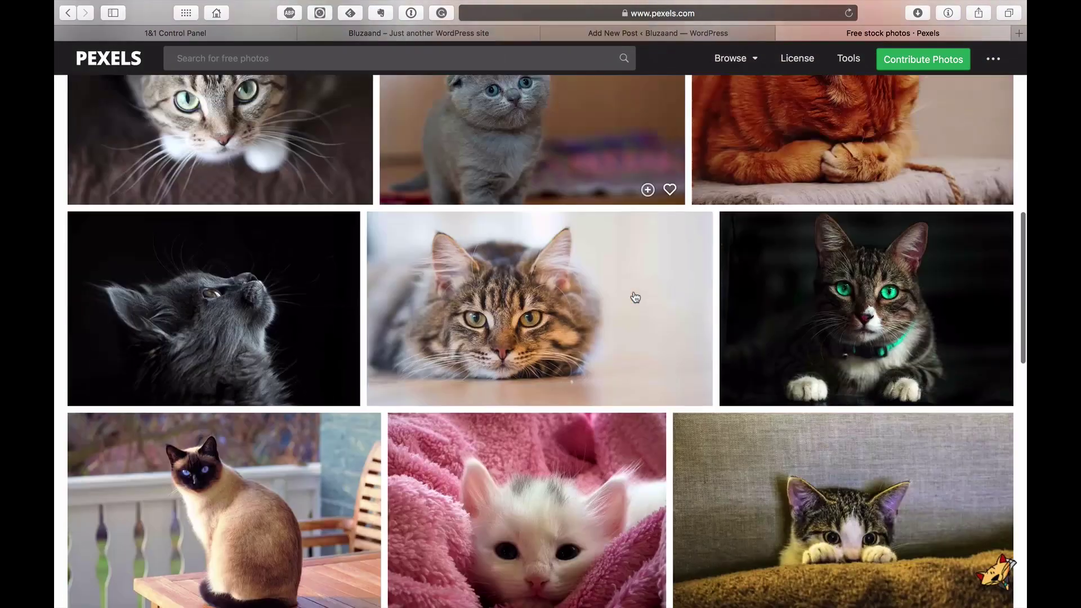
scroll(635, 297, "up", 15)
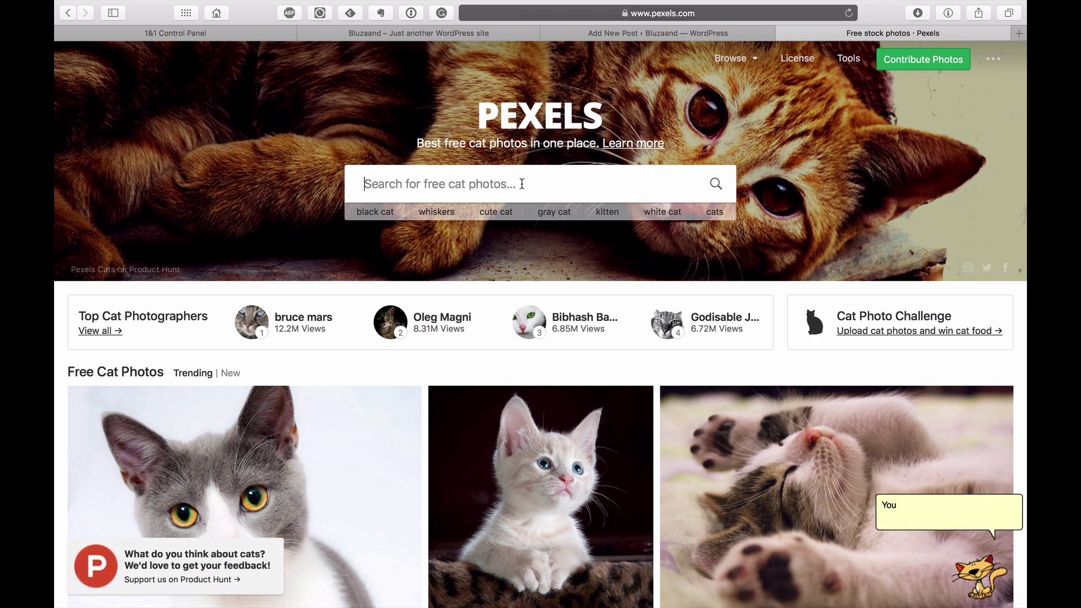
type("photography")
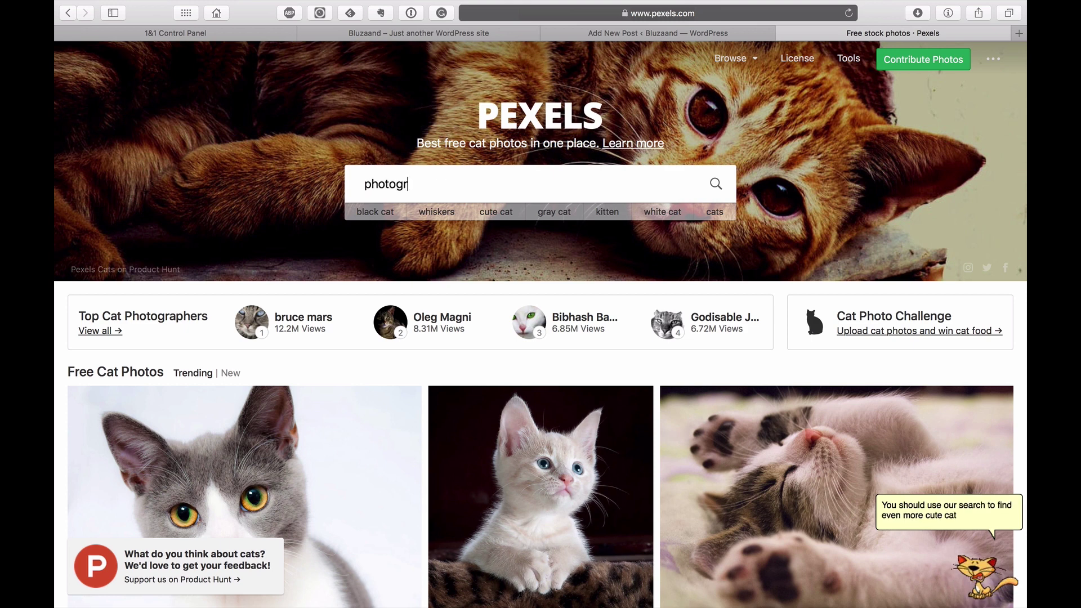
key("Return")
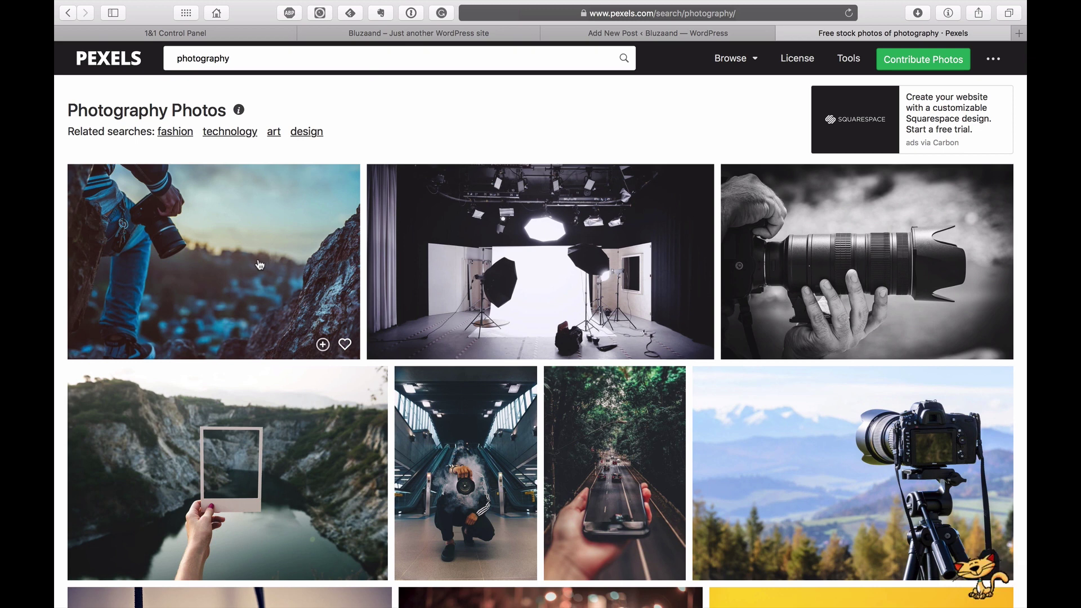
left_click(259, 264)
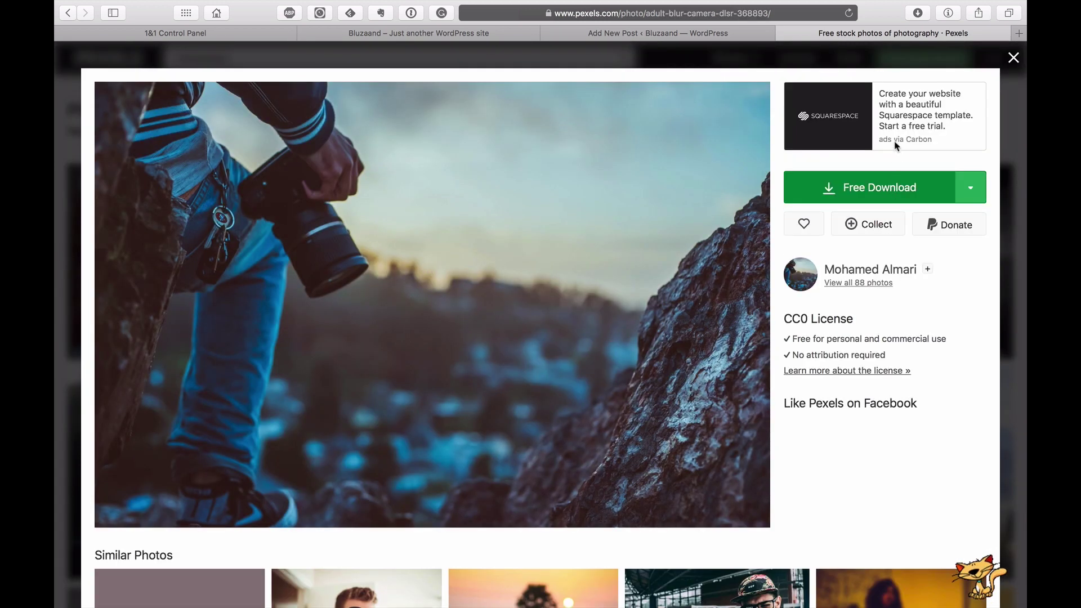
left_click(906, 194)
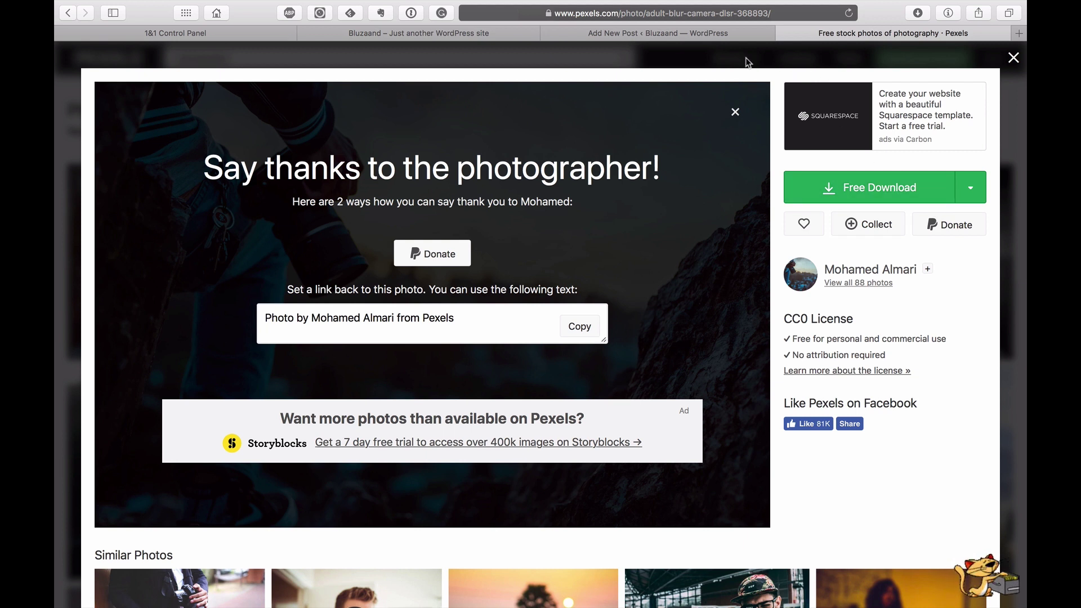
Step: Upload the downloaded camera photo and set it as the post's featured image
left_click(674, 32)
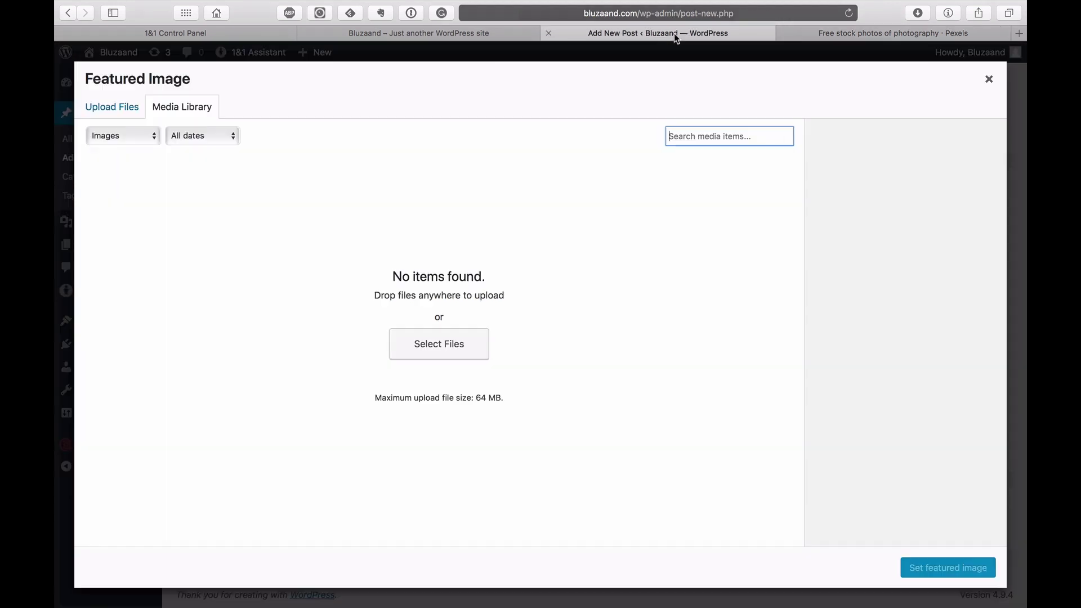
left_click(476, 345)
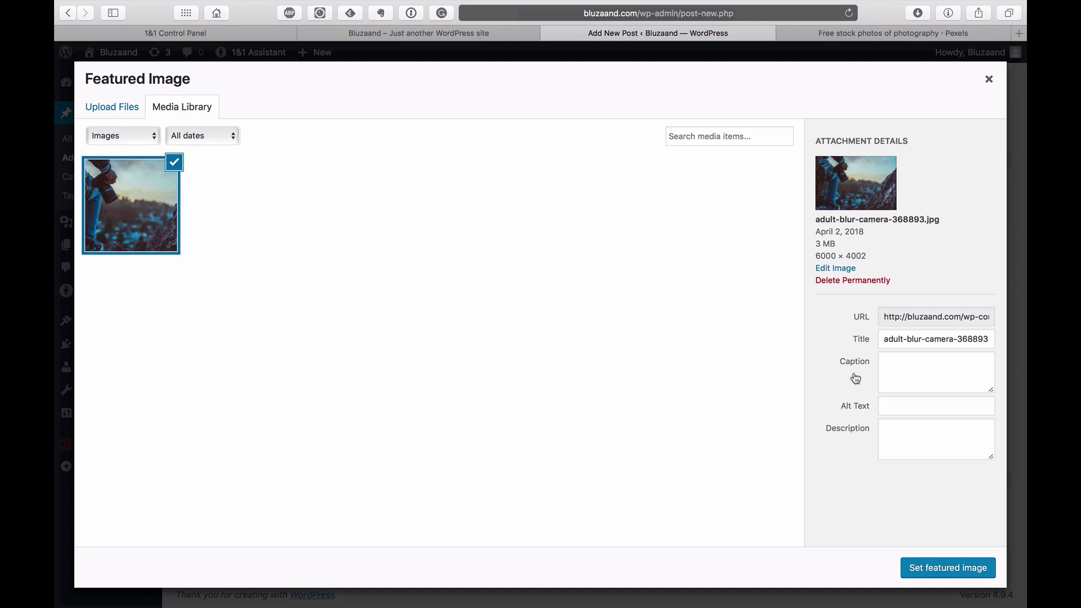
left_click(950, 570)
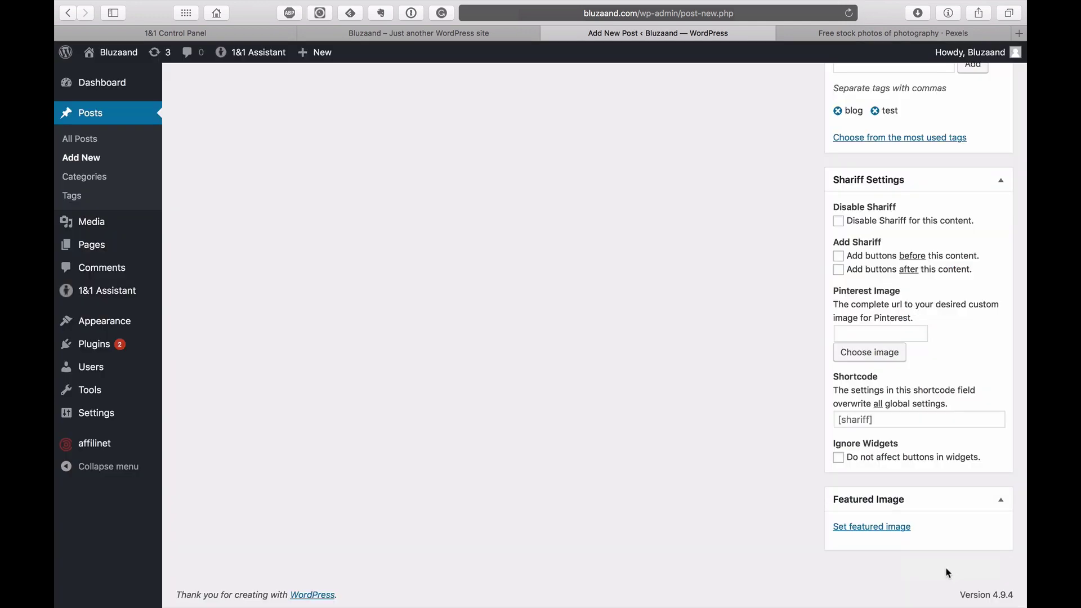
Step: Publish the post and view its permalink in a new tab
scroll(965, 518, "down", 3)
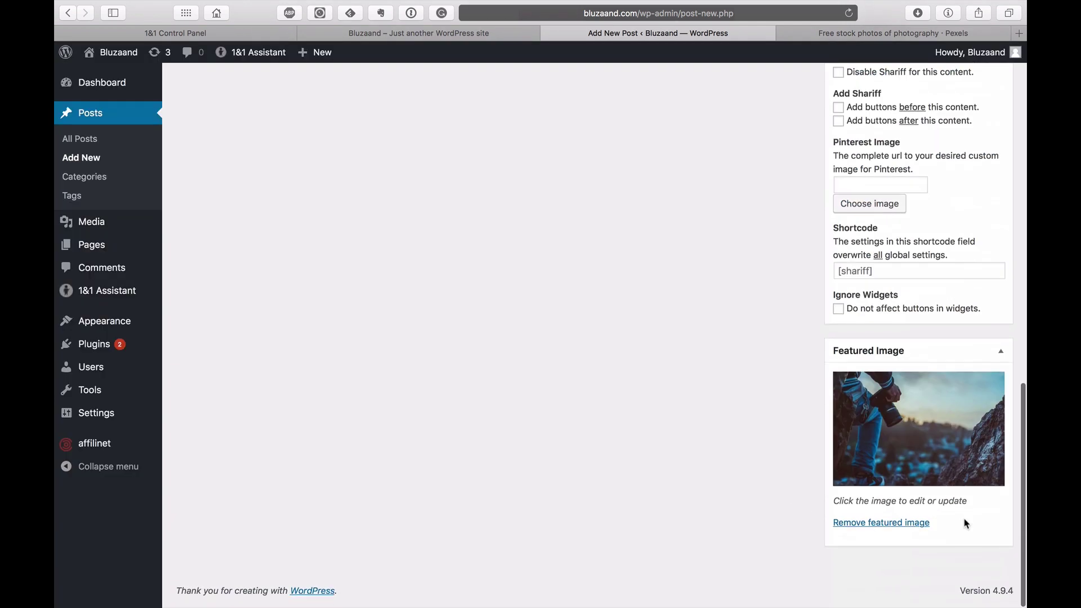
scroll(964, 518, "up", 15)
left_click(983, 288)
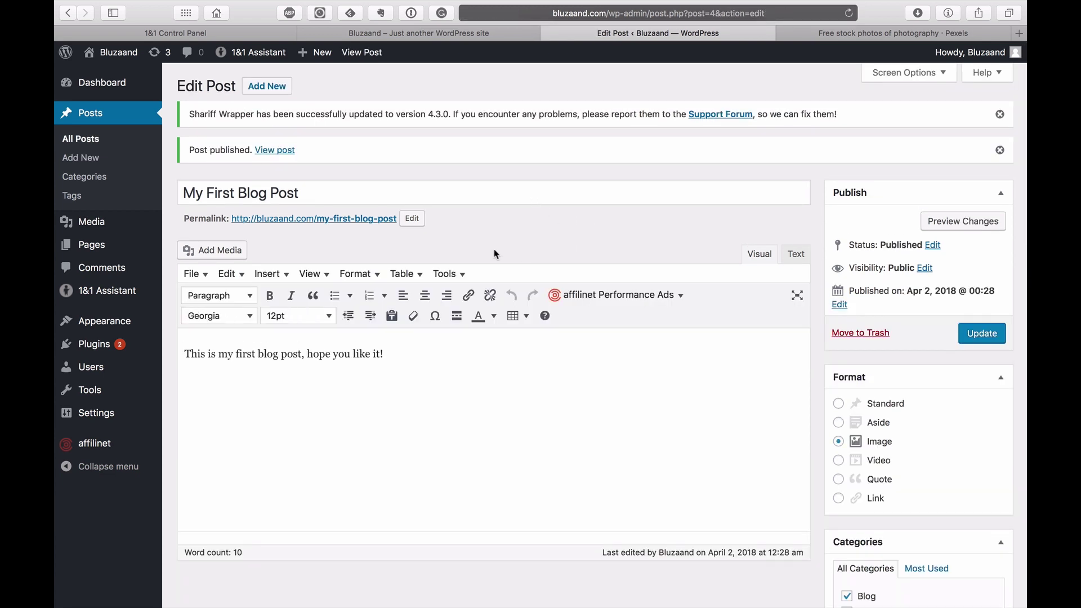
right_click(349, 219)
left_click(532, 230)
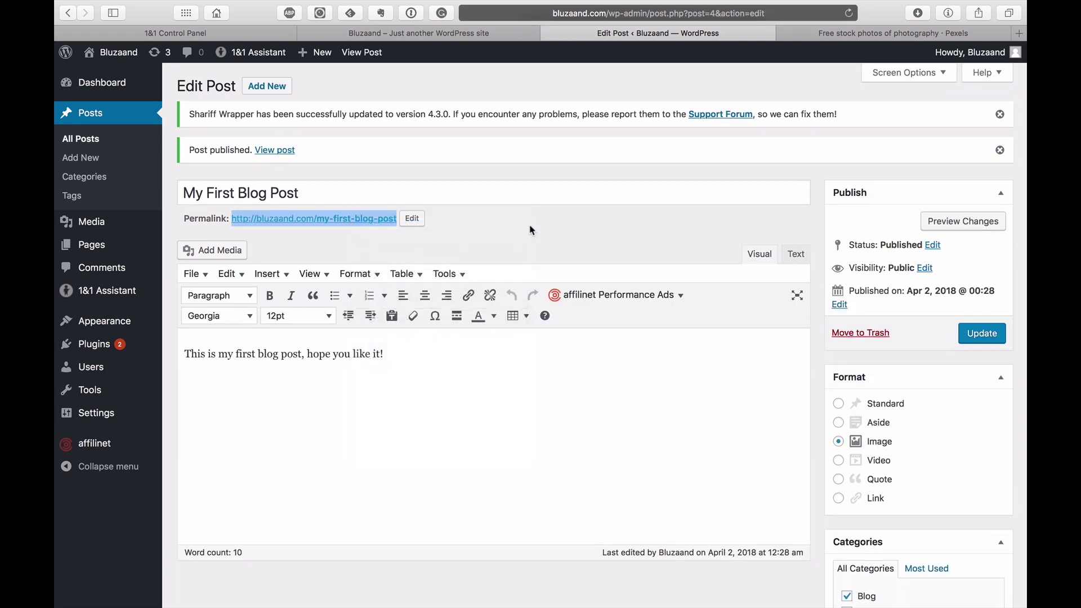
left_click(724, 33)
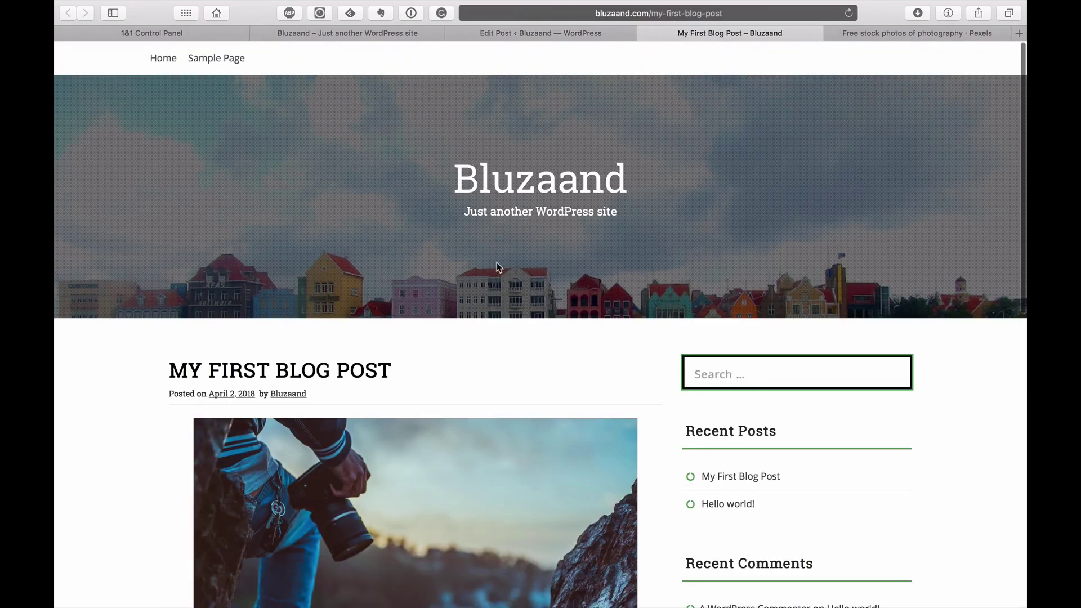
Step: Scroll through the live post to check its camera photo, Blog category and blog/test tags
scroll(496, 262, "down", 5)
scroll(591, 214, "down", 14)
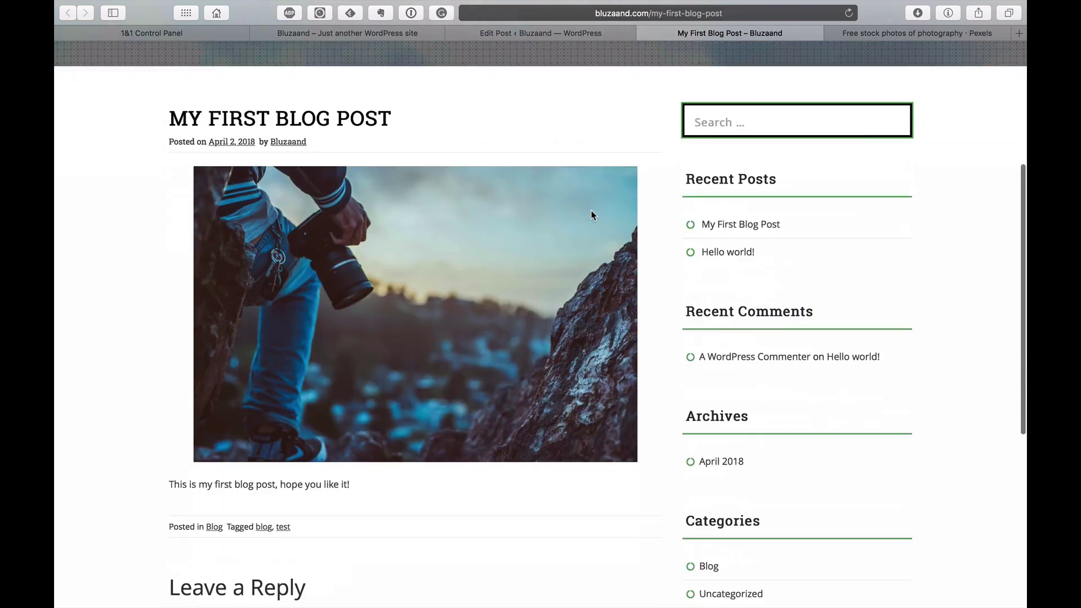
scroll(591, 215, "up", 20)
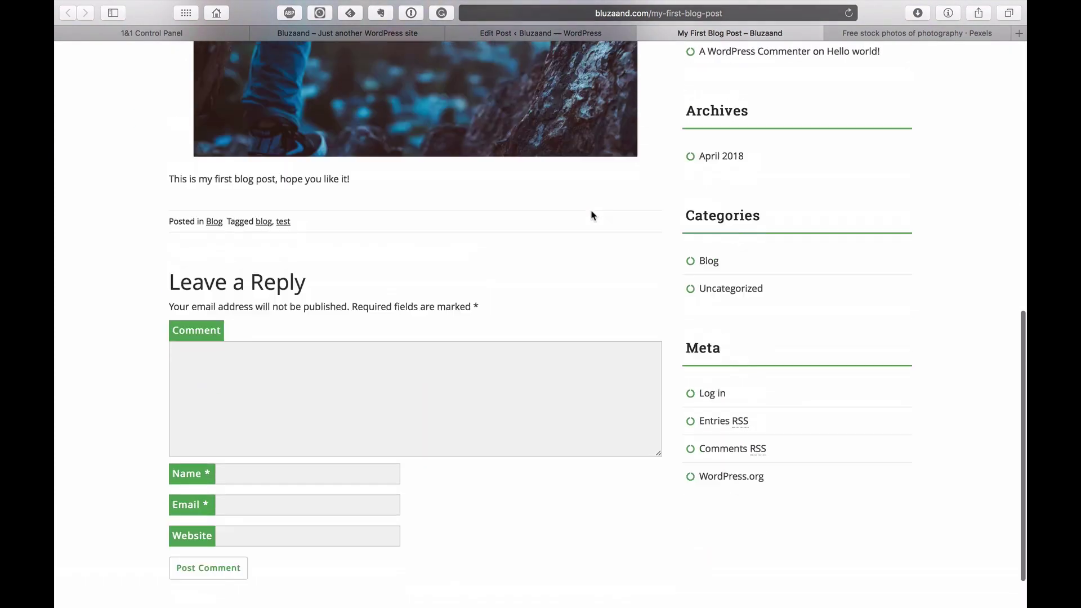